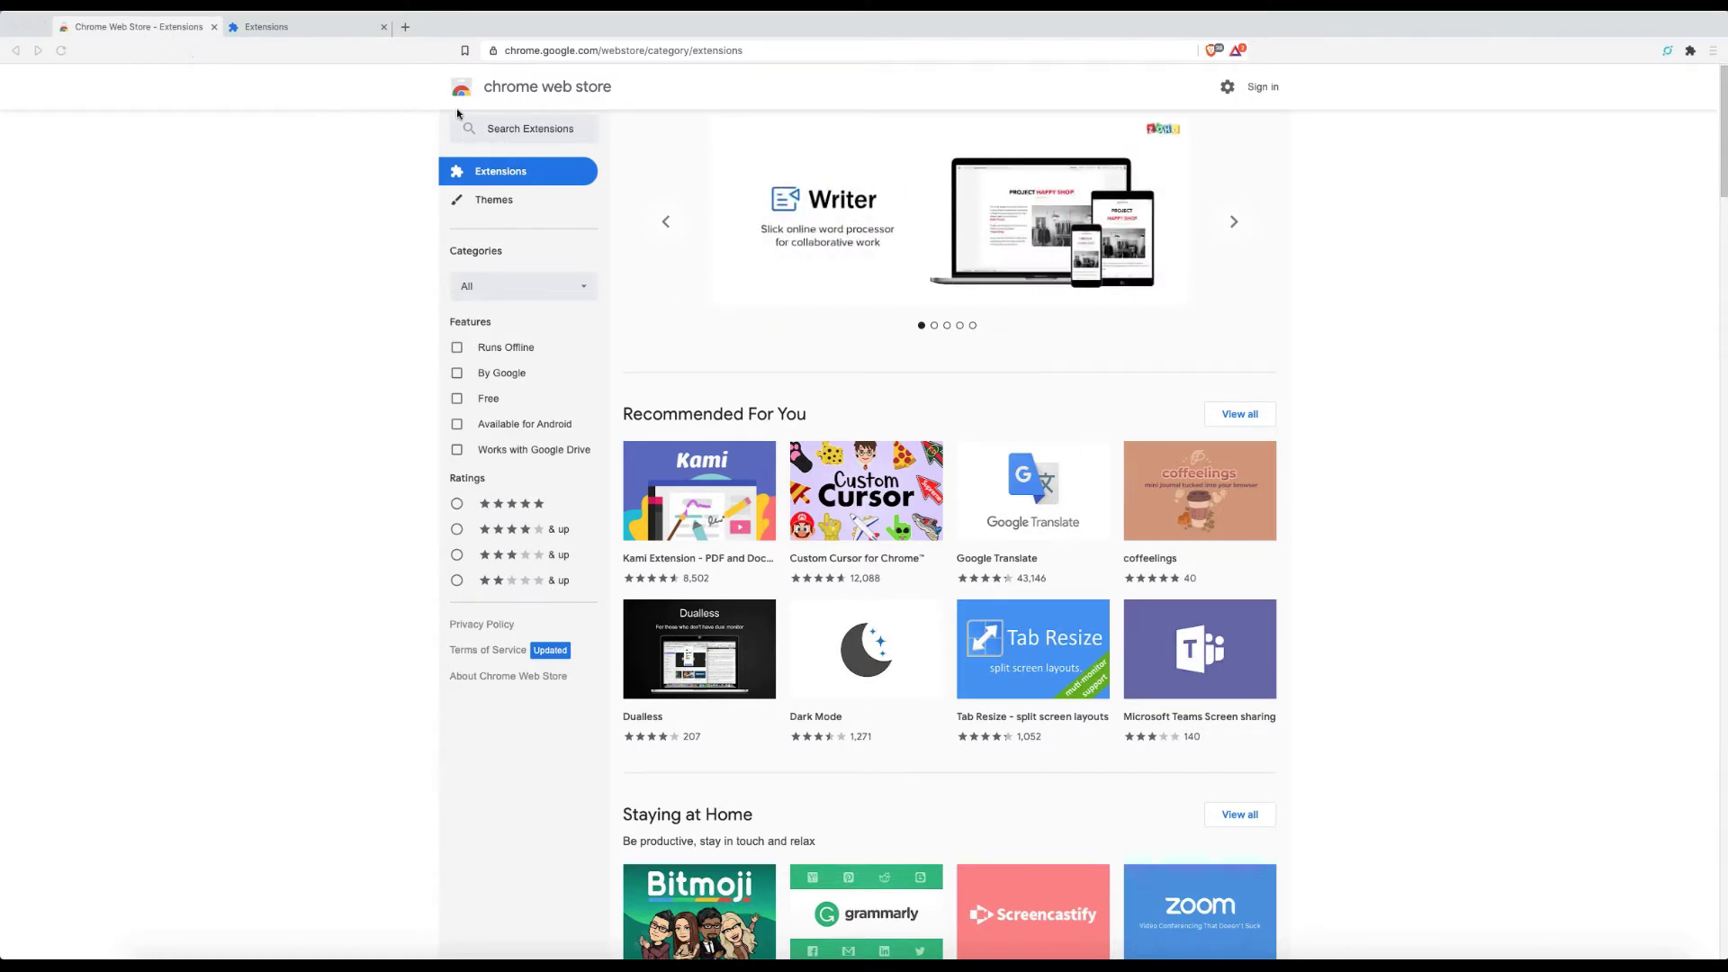
Step: Search the extension store for "metamask"
{"action": "left_click", "coordinate": [550, 137]}
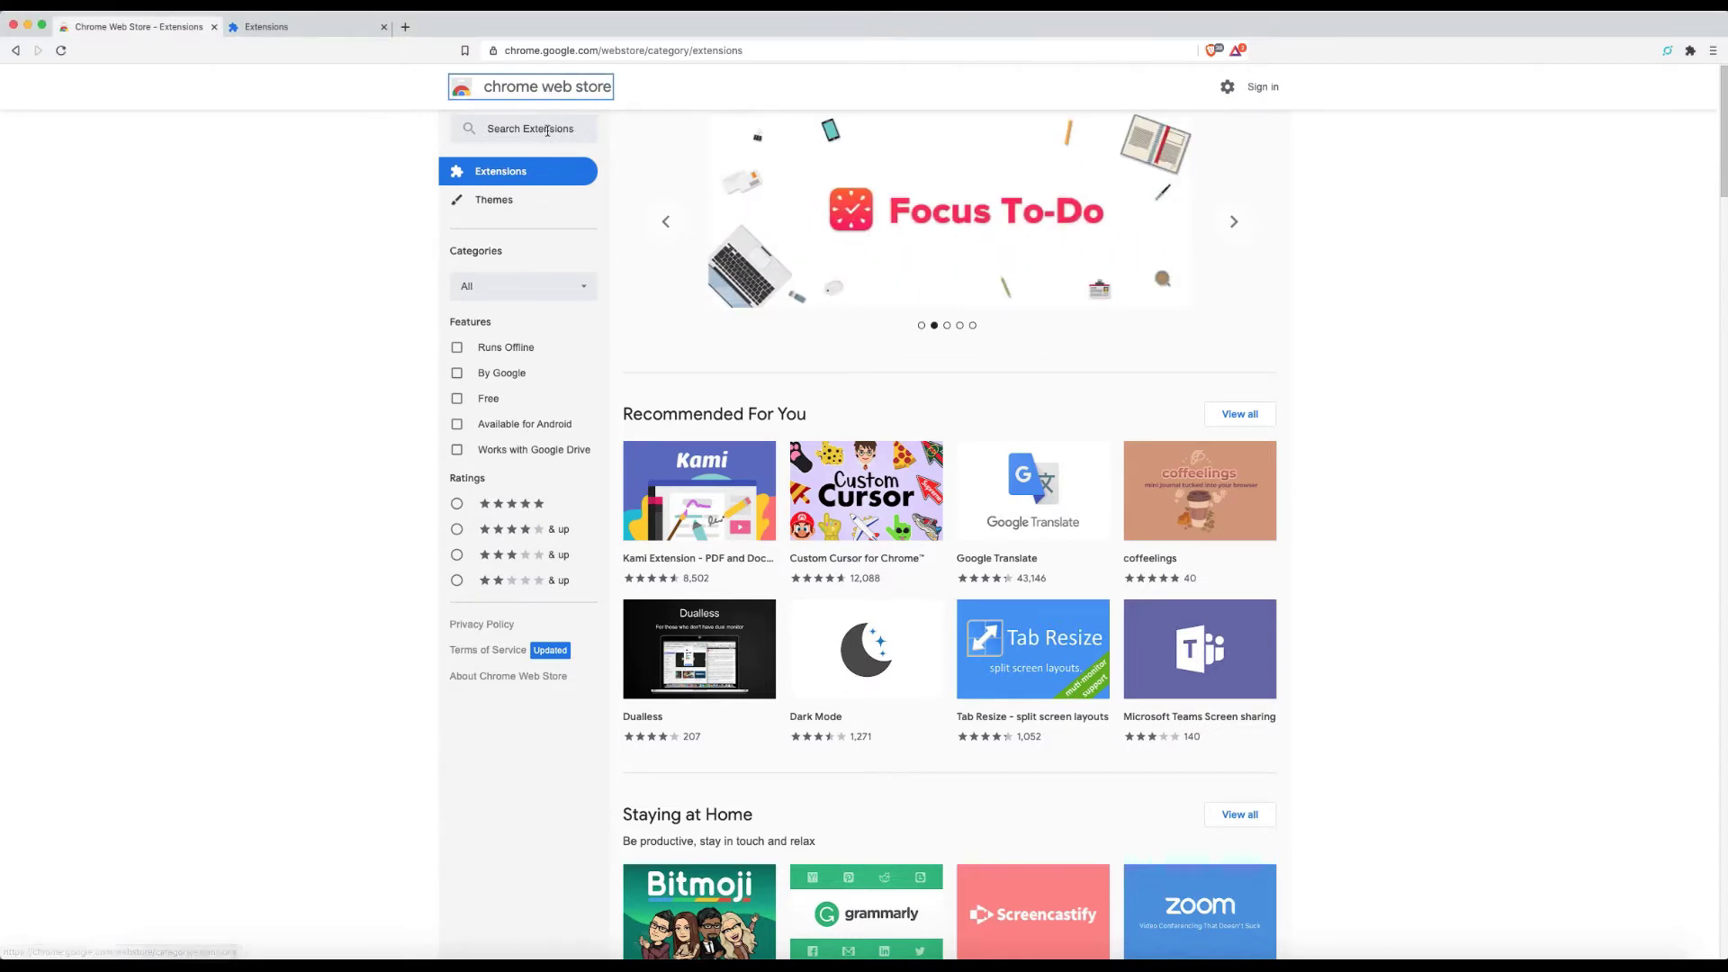
{"action": "scroll", "coordinate": [529, 148], "scroll_direction": "up", "scroll_amount": 1}
{"action": "left_click", "coordinate": [532, 139]}
{"action": "type", "text": "Metamas"}
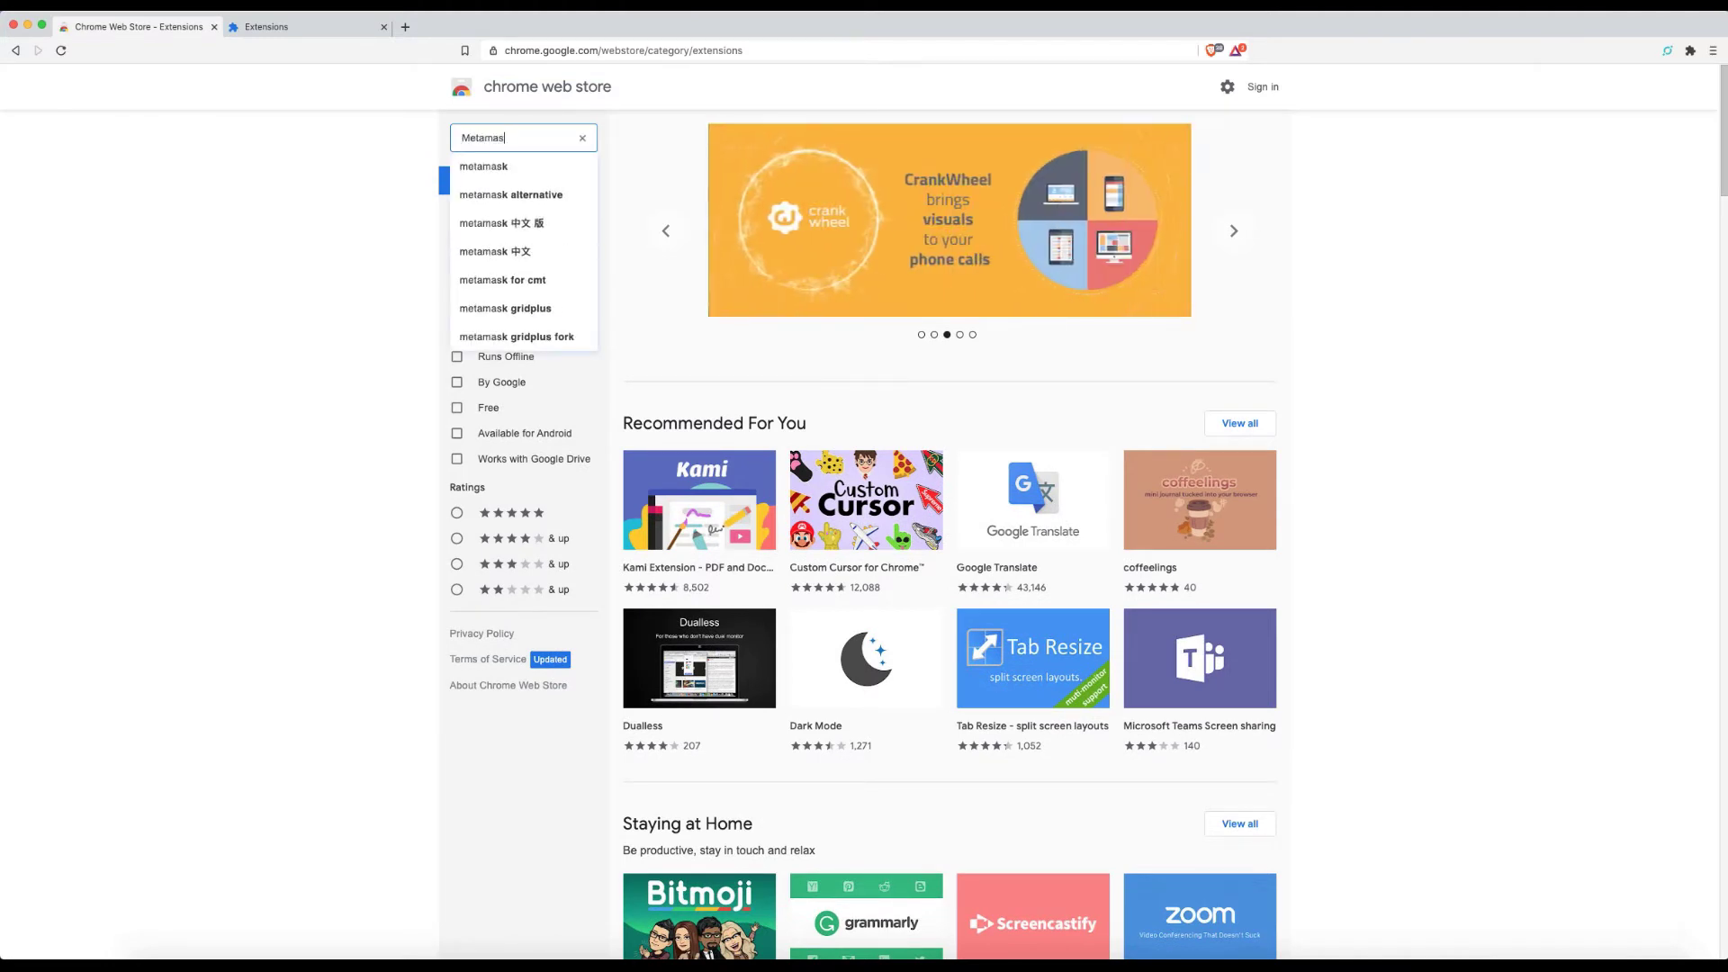
{"action": "left_click", "coordinate": [521, 167]}
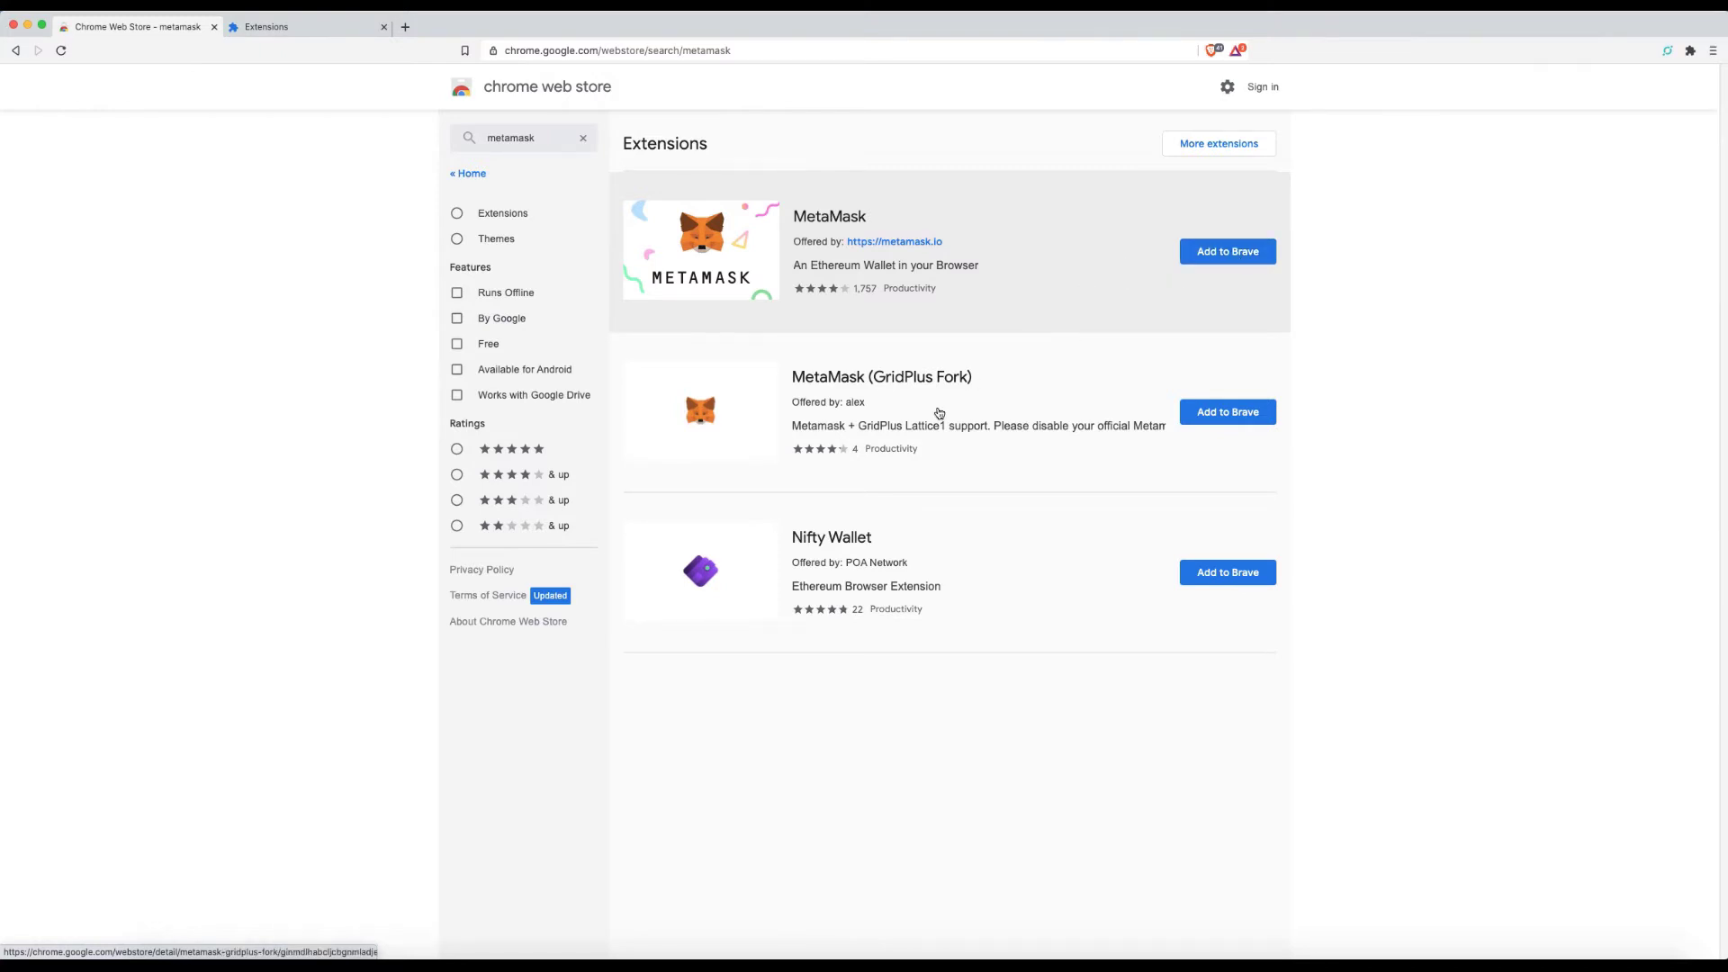
Step: Install the MetaMask extension offered by metamask.io in Brave and pin it beside the address bar
{"action": "left_click", "coordinate": [1242, 255]}
{"action": "left_click", "coordinate": [961, 208]}
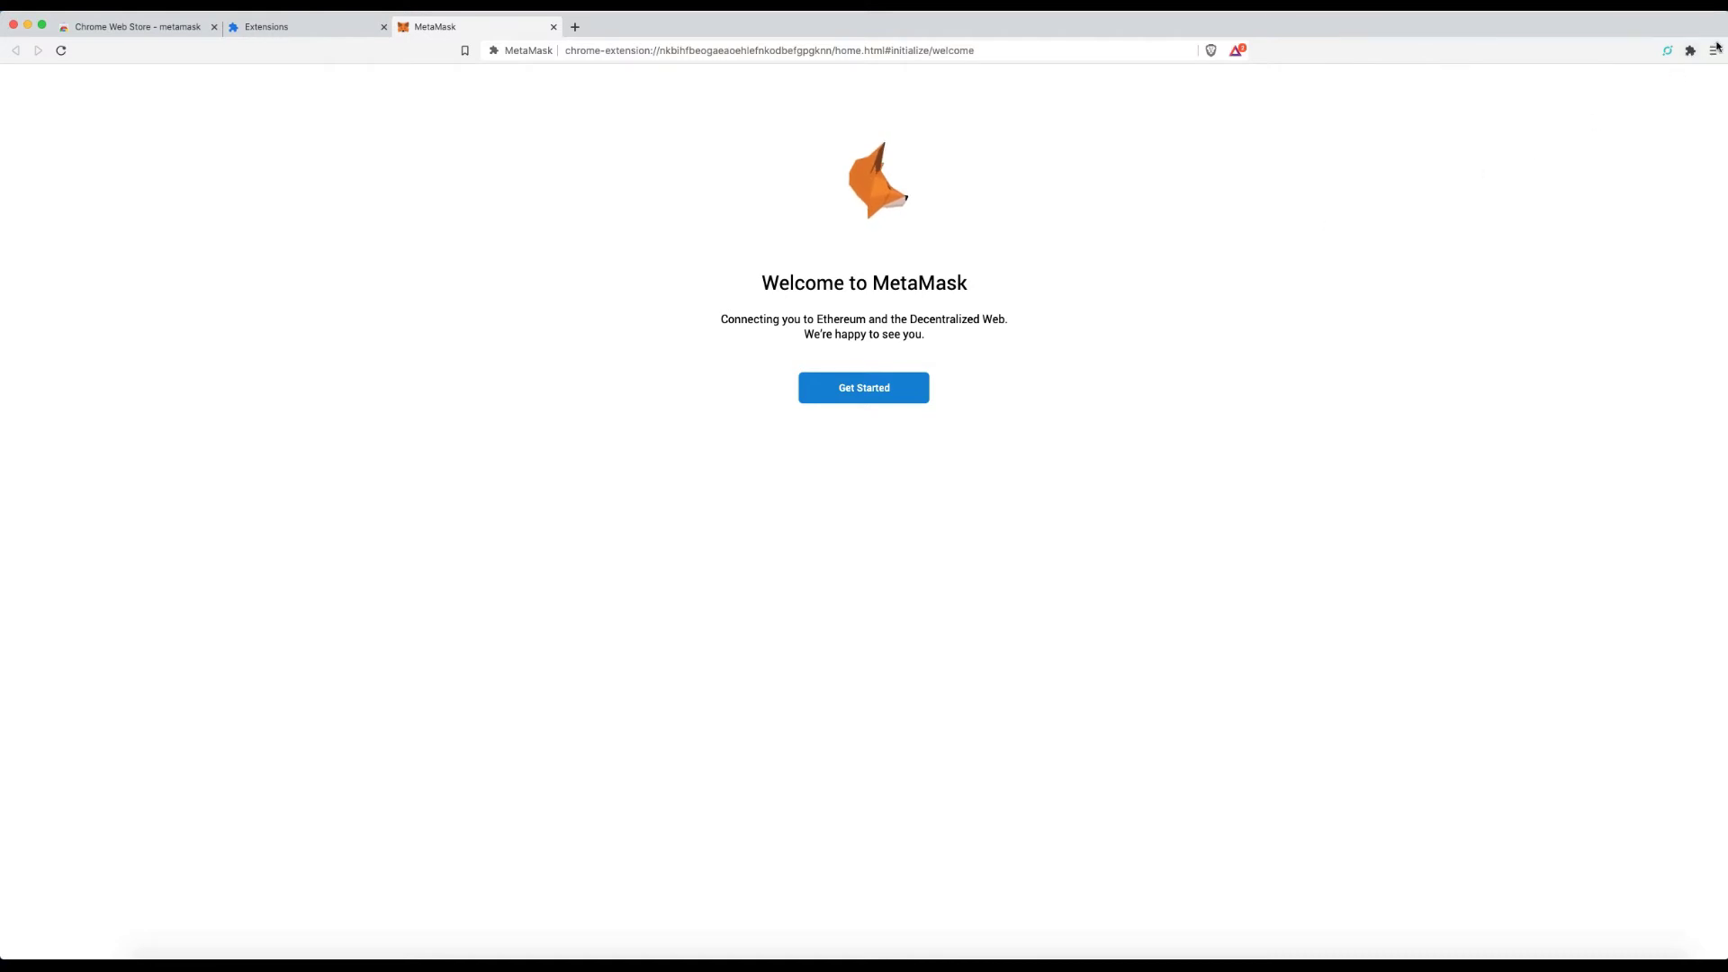
{"action": "left_click", "coordinate": [1690, 51]}
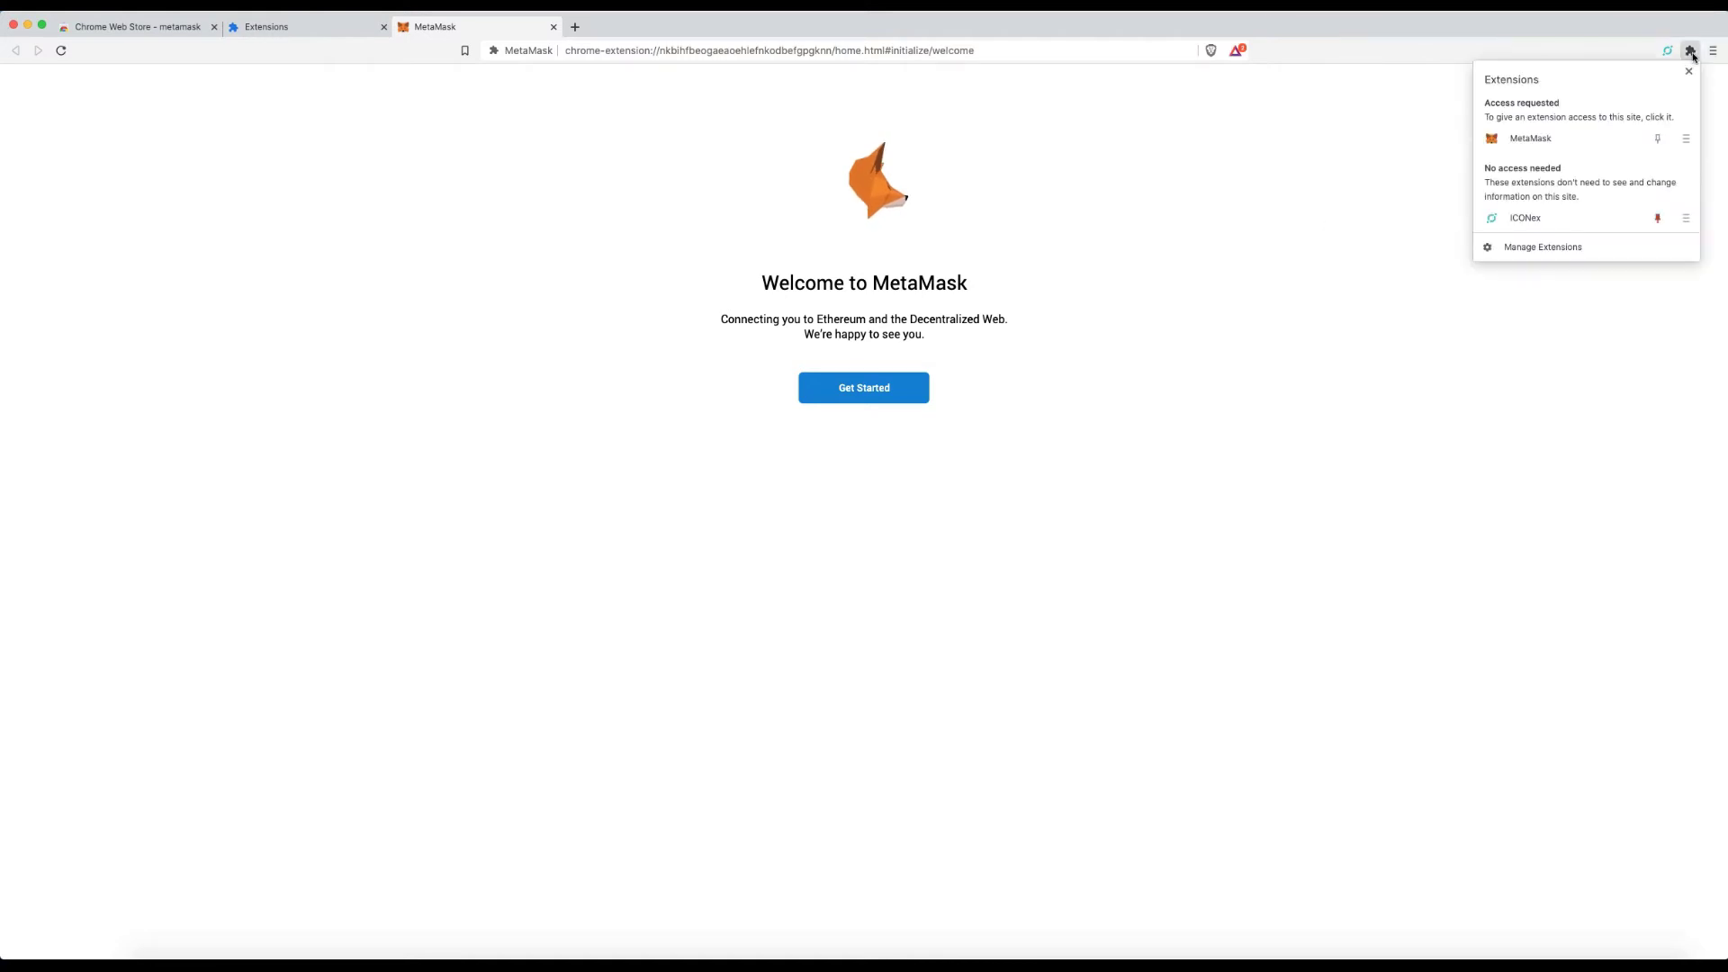
{"action": "left_click", "coordinate": [1659, 140]}
{"action": "left_click", "coordinate": [1347, 278]}
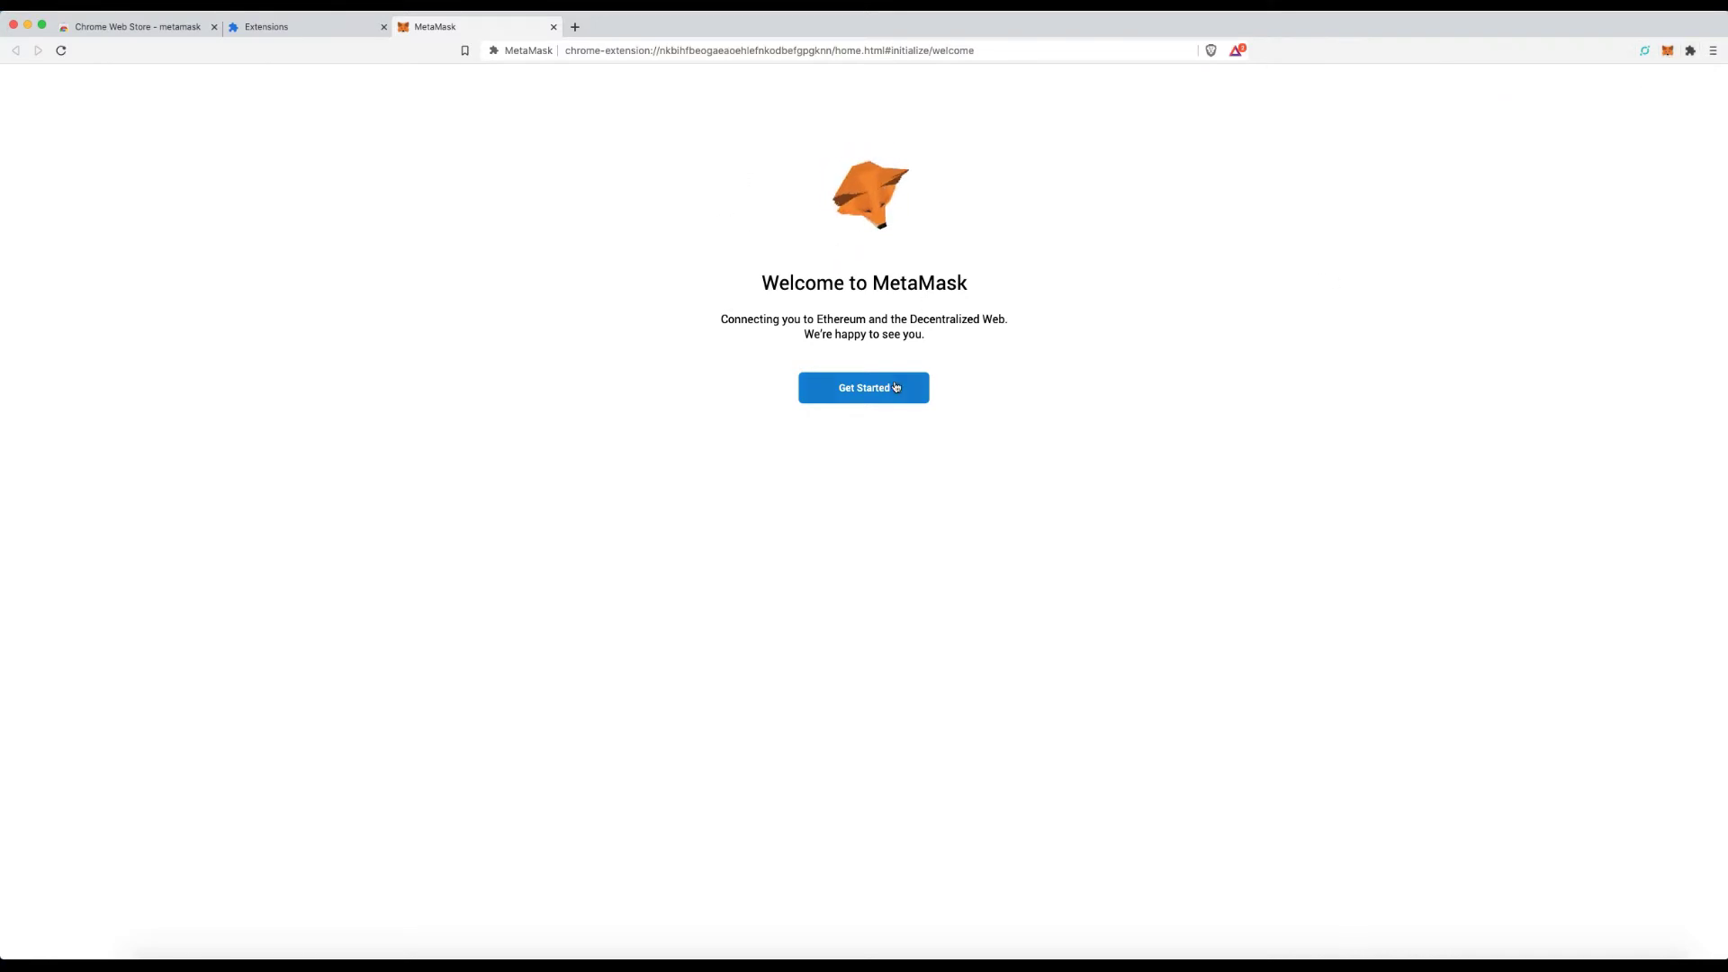
Step: Start creating a new MetaMask wallet, entering and confirming a new password and agreeing to the Terms of Use
{"action": "left_click", "coordinate": [895, 388]}
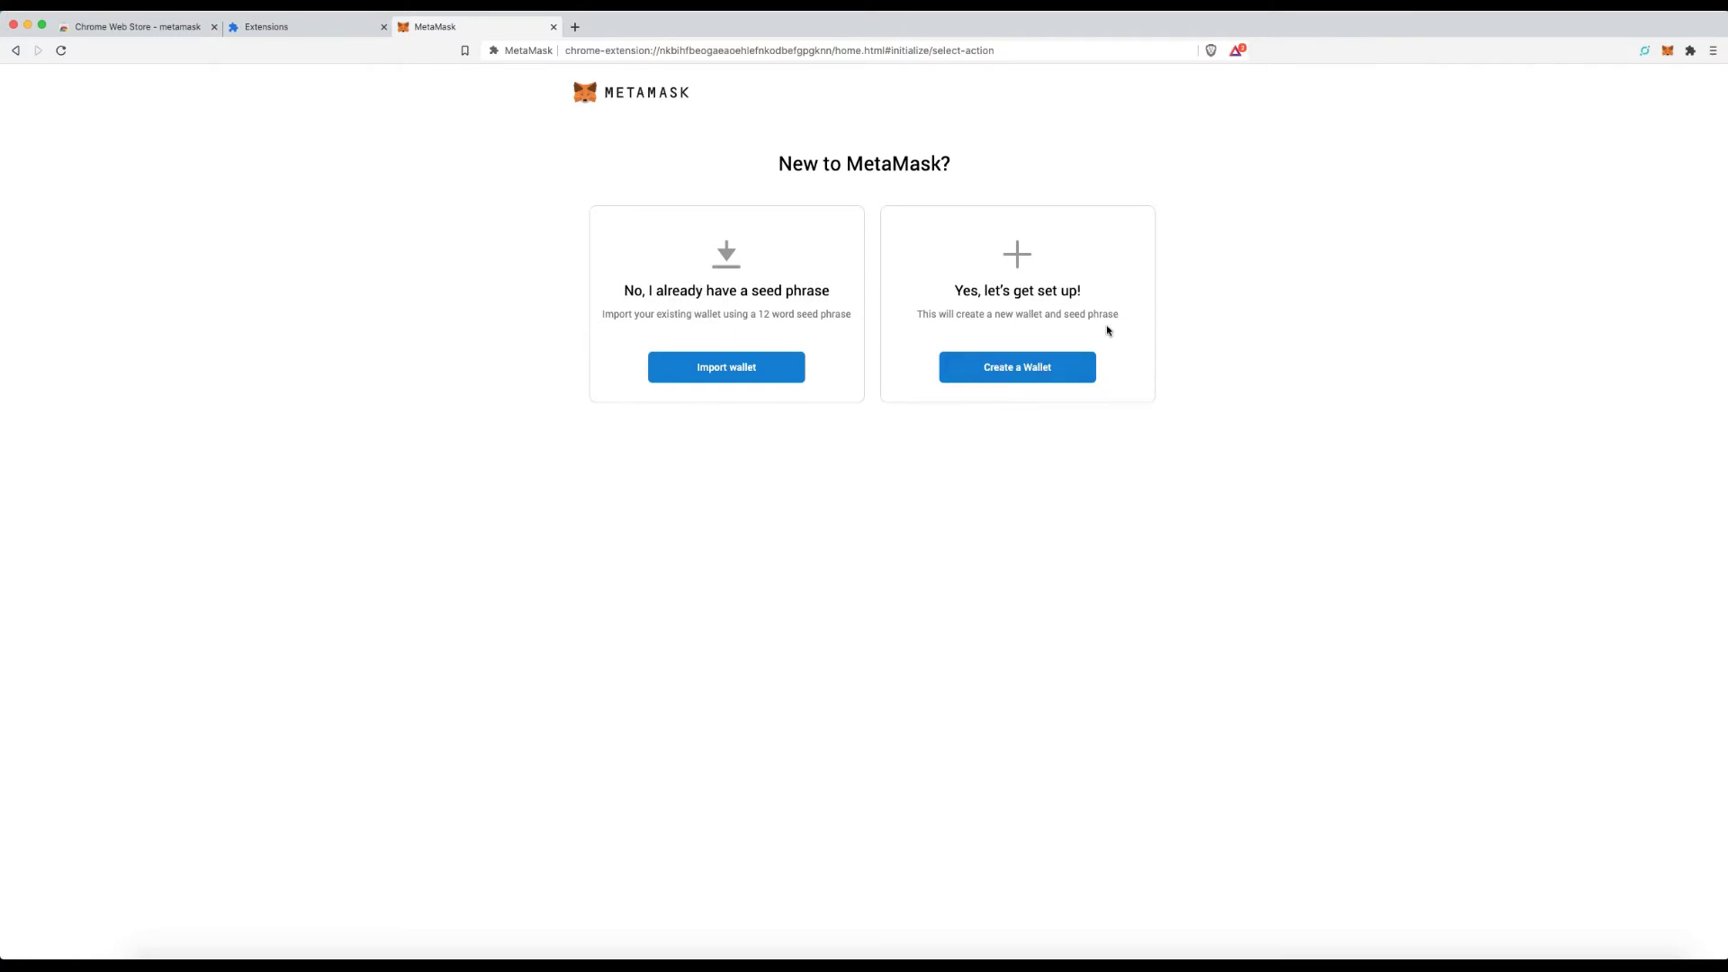
{"action": "left_click", "coordinate": [1057, 382]}
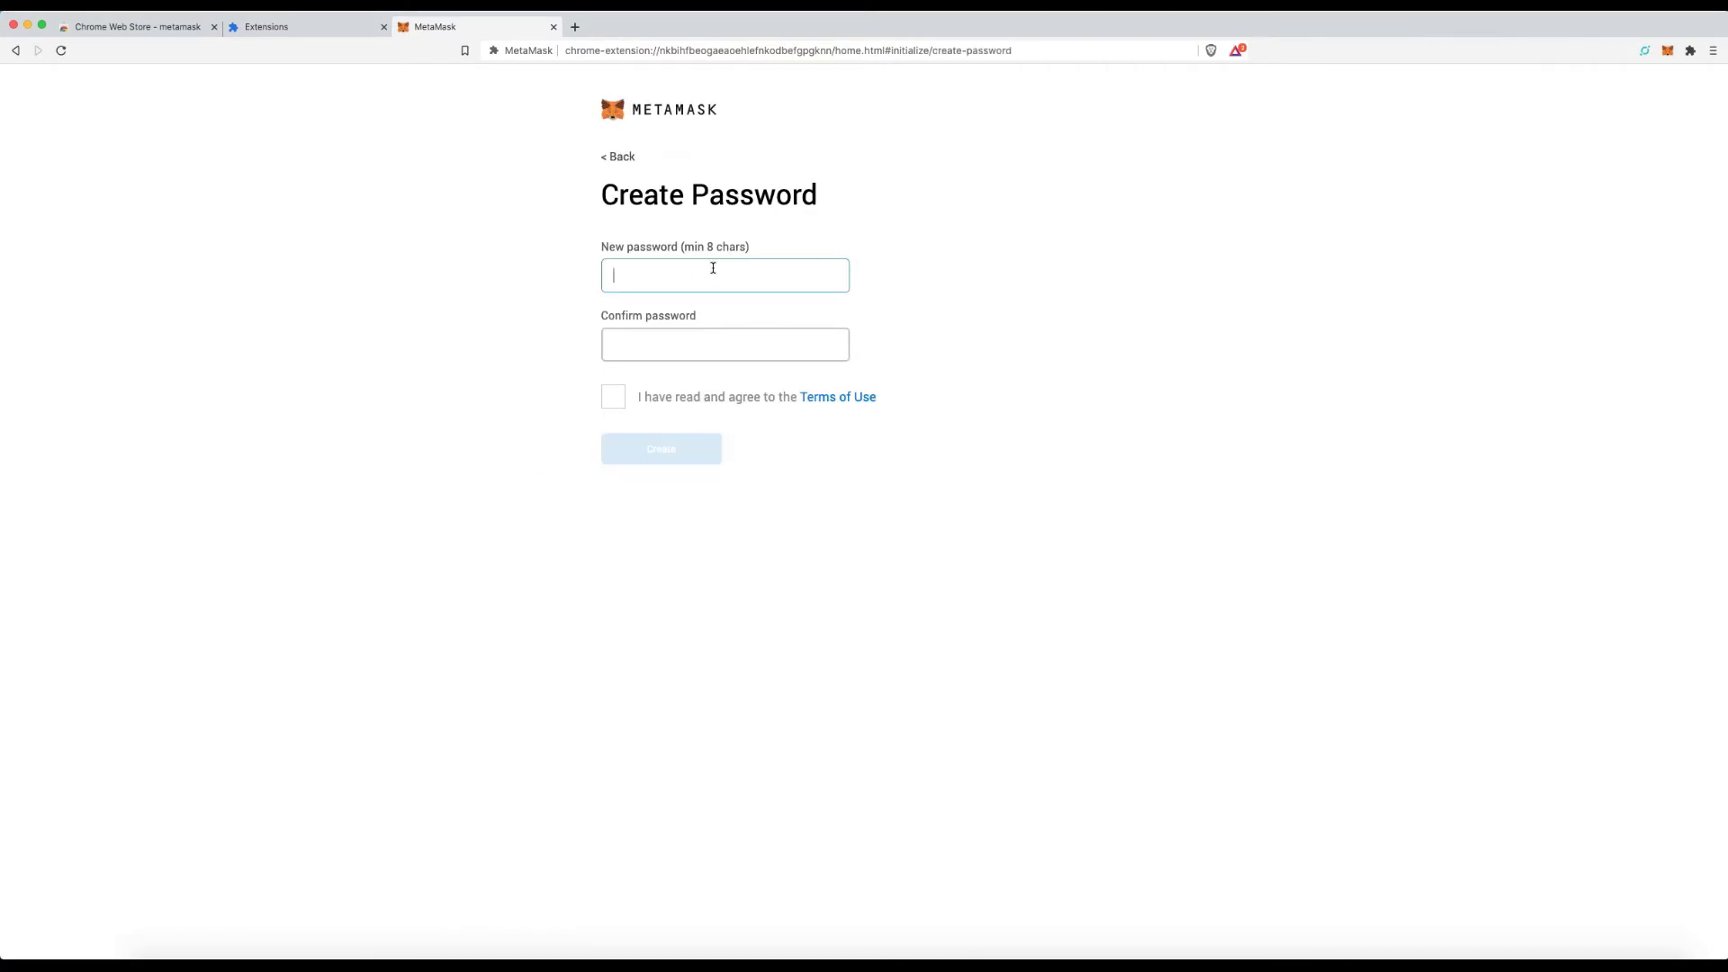
{"action": "type", "text": "•••"}
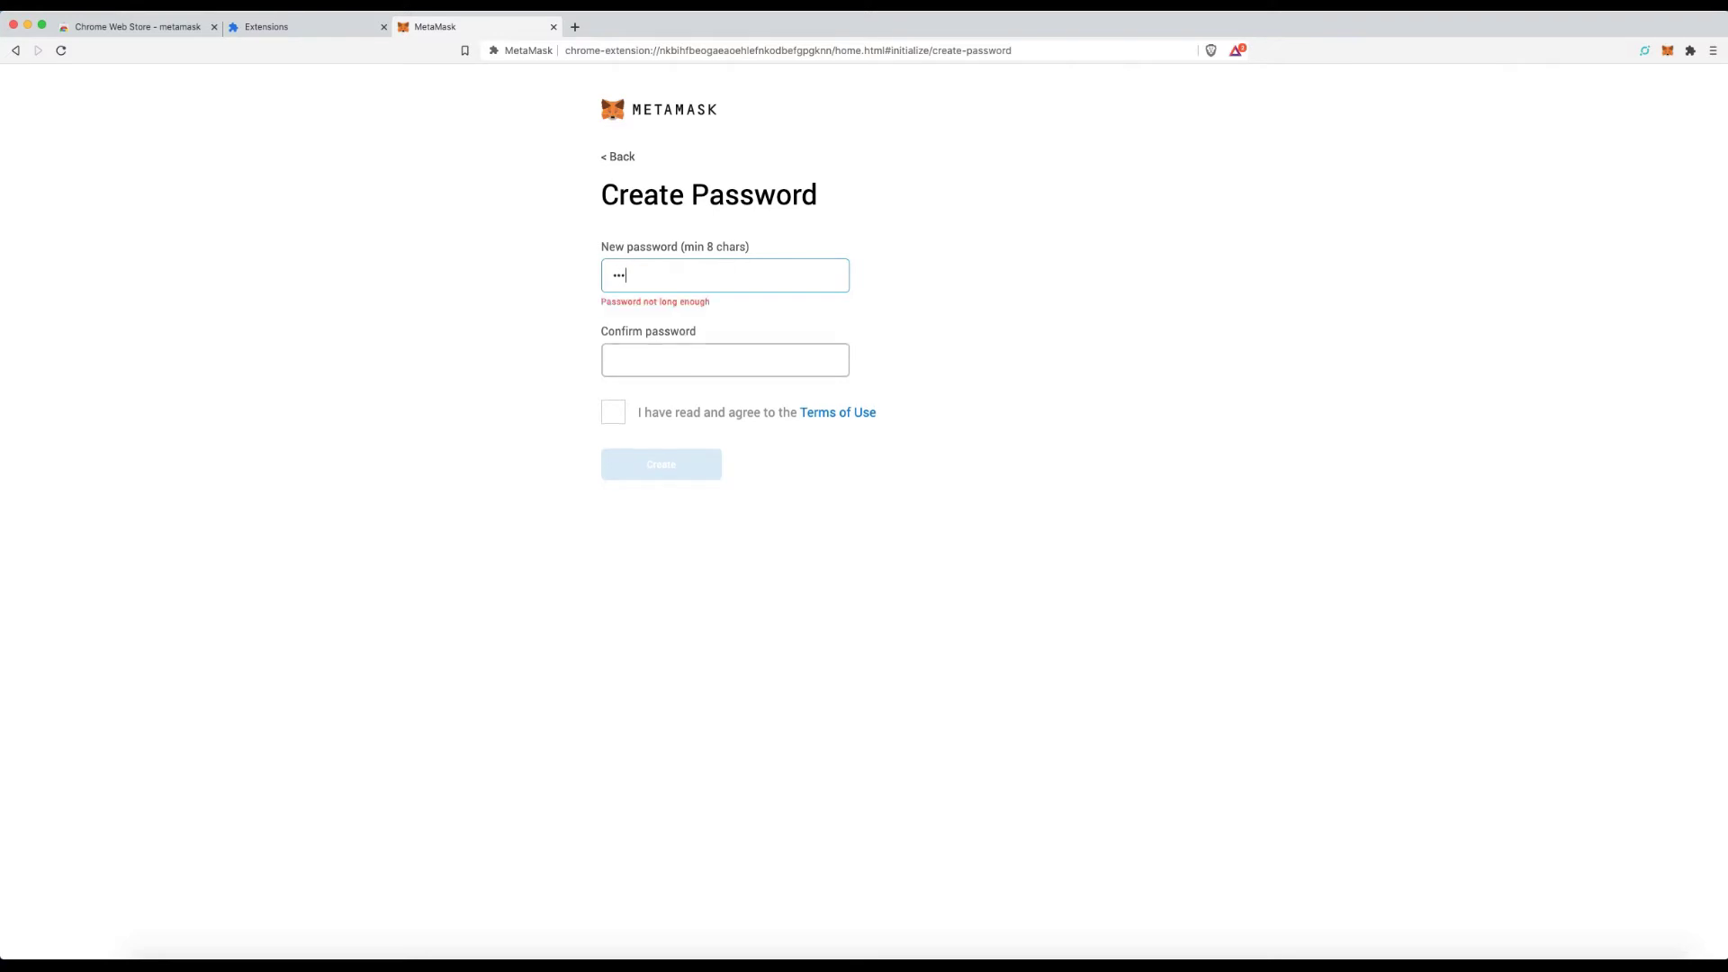
{"action": "type", "text": "••••••"}
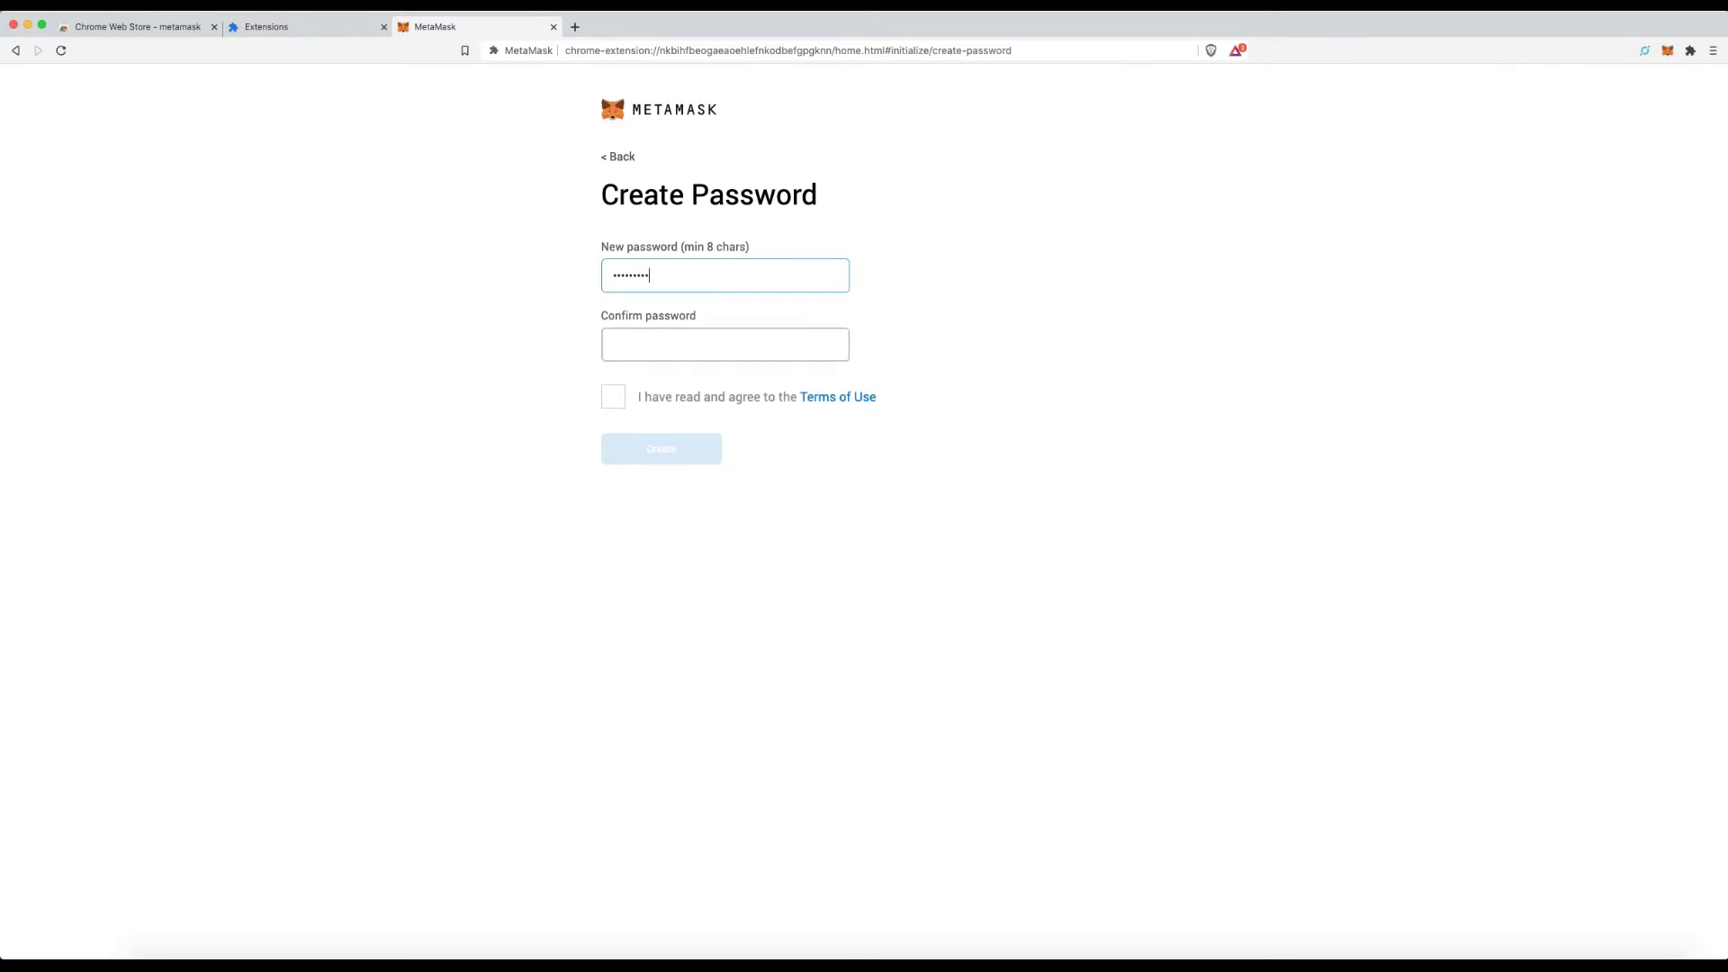
{"action": "key", "text": "Tab"}
{"action": "type", "text": "•"}
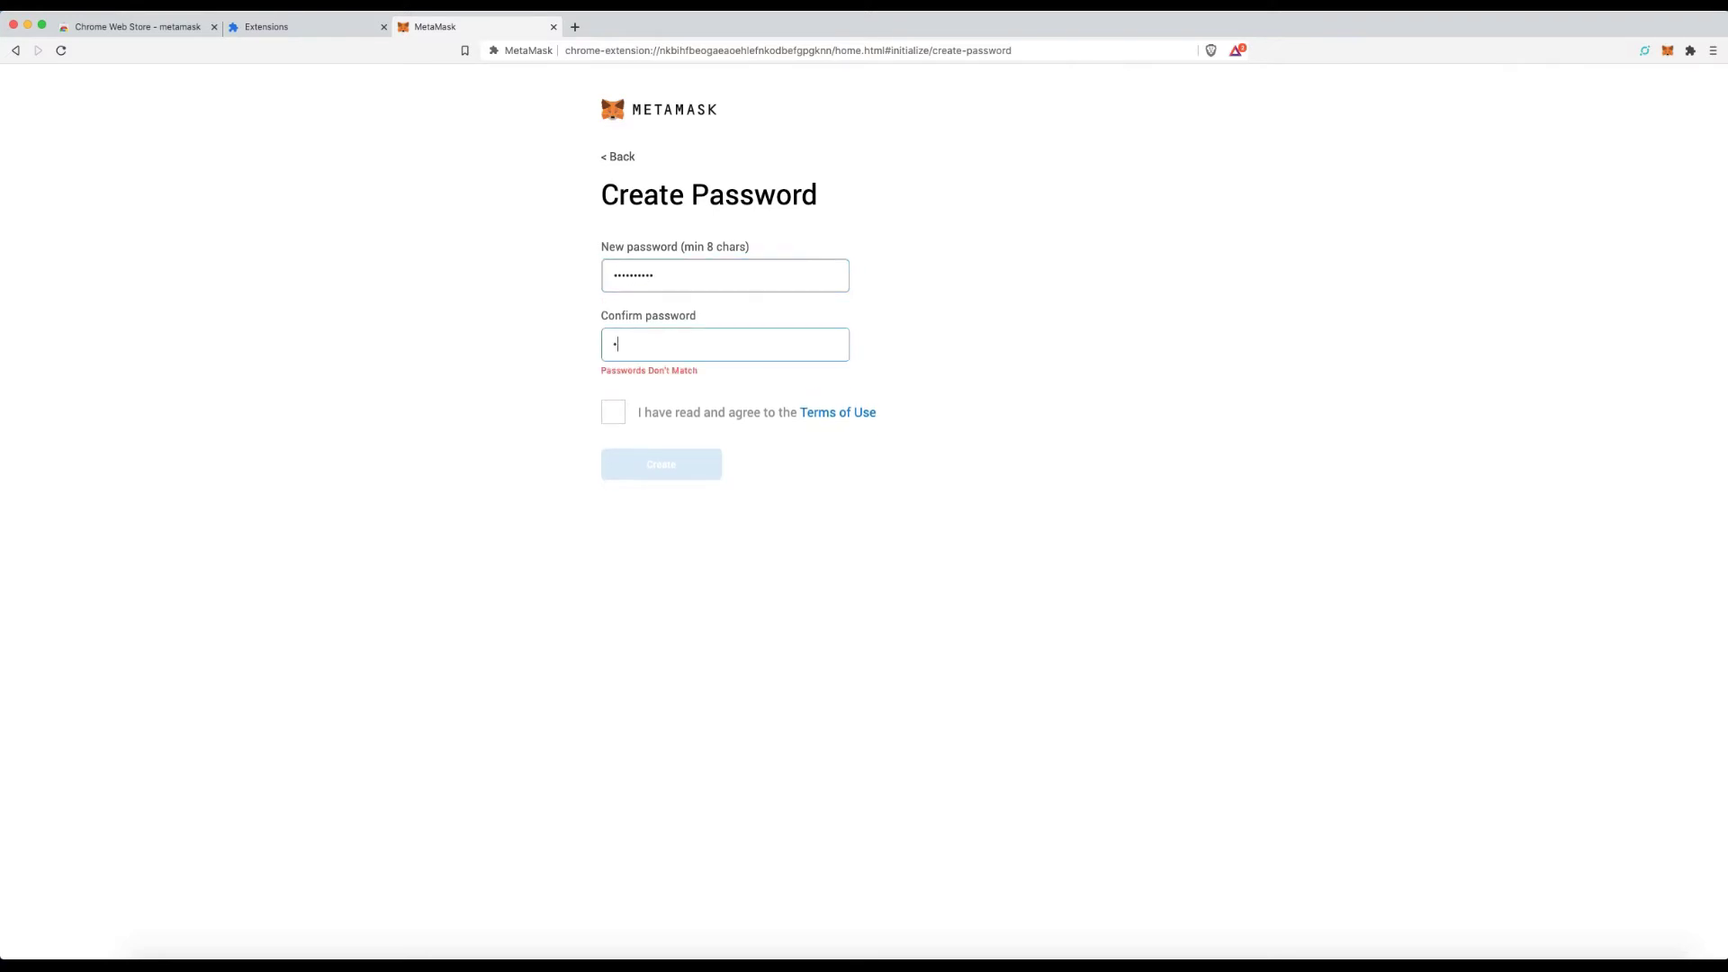
{"action": "type", "text": "•••••••••"}
{"action": "left_click", "coordinate": [608, 396]}
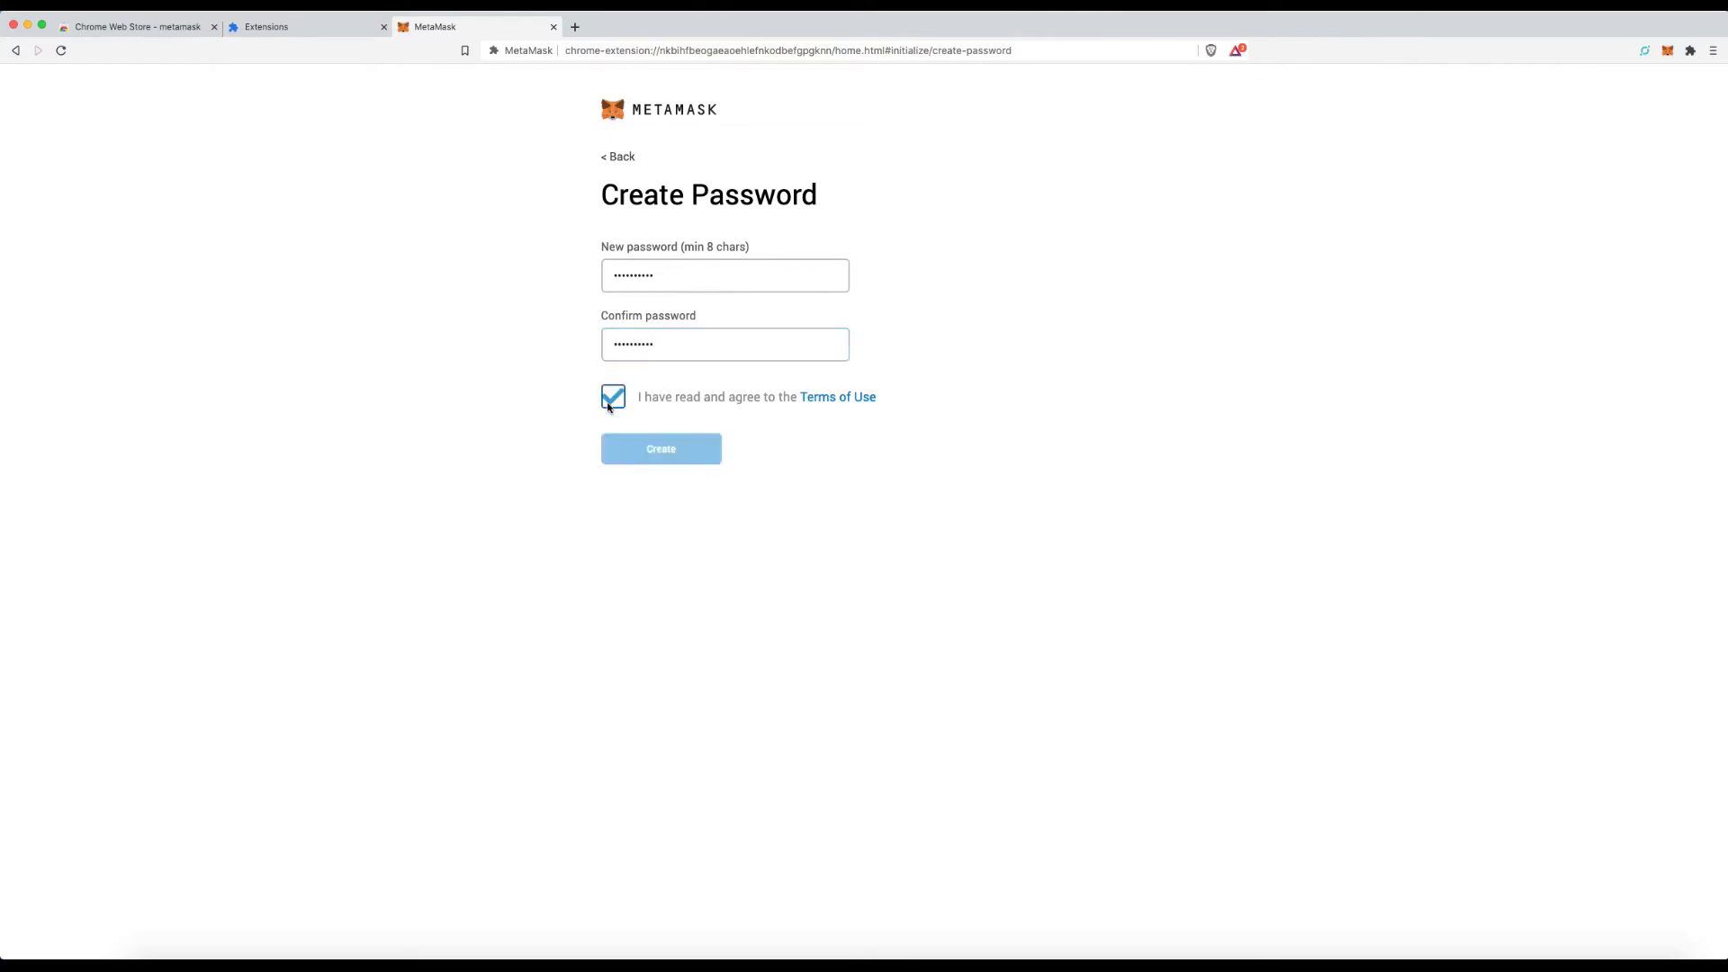
{"action": "left_click", "coordinate": [681, 463]}
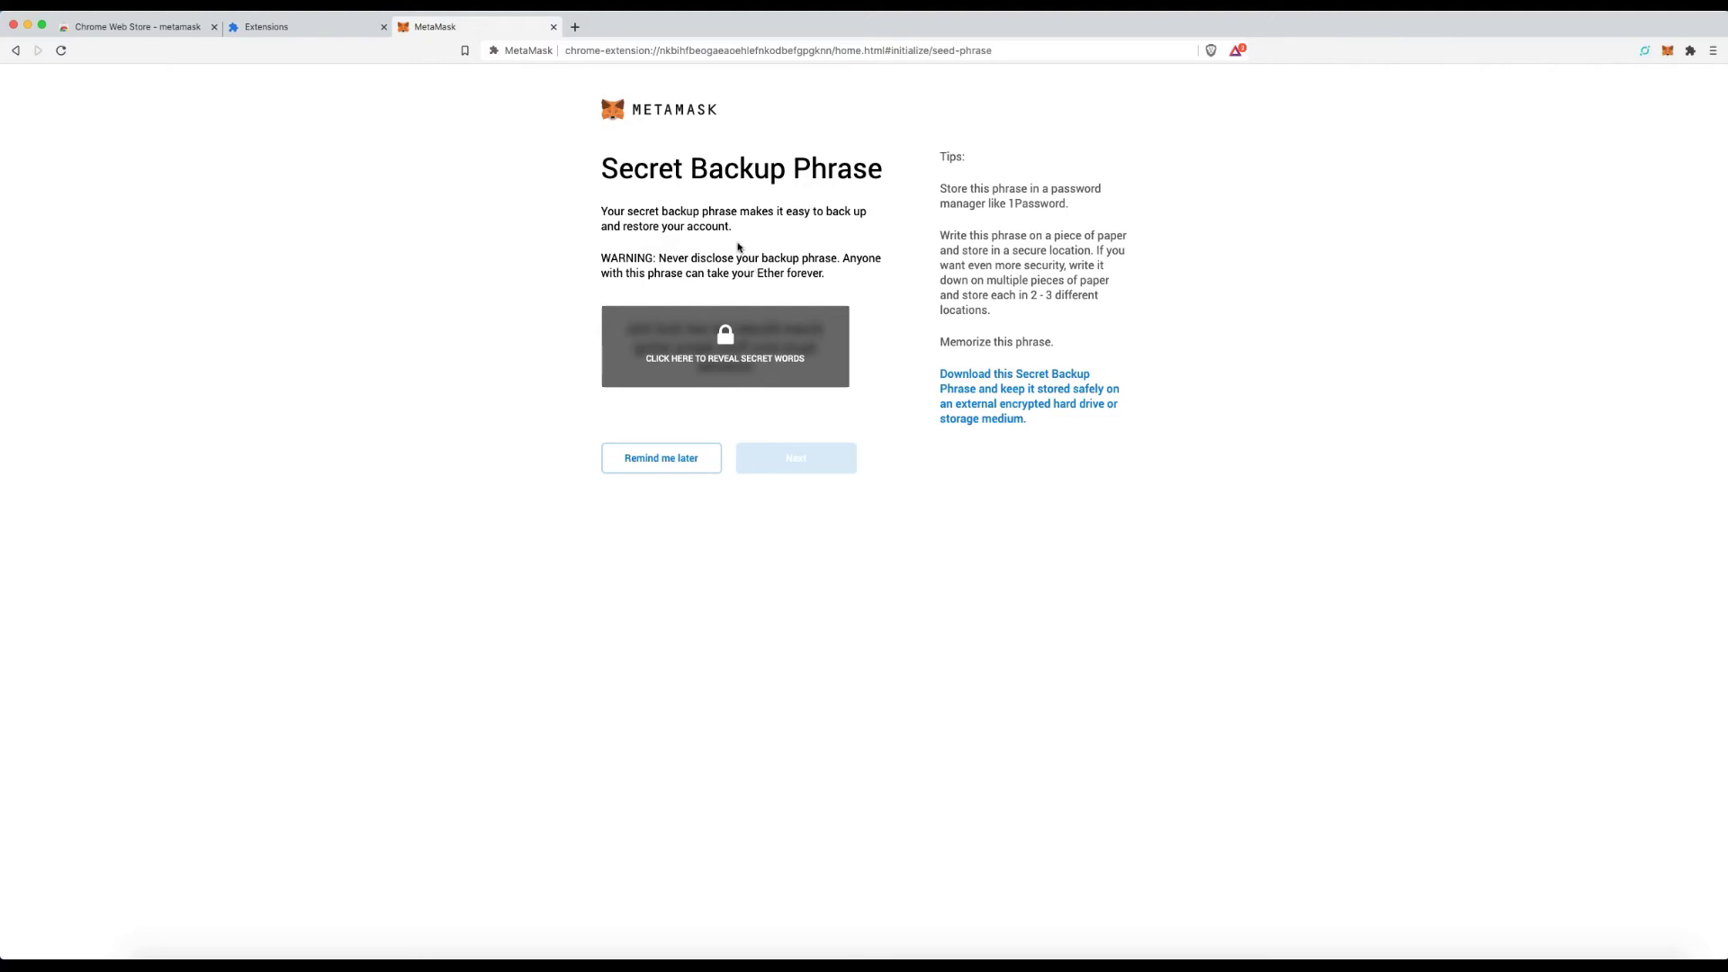
Step: Reveal the secret backup phrase, confirm its words in the correct order, and finish the wallet setup
{"action": "left_click", "coordinate": [738, 349]}
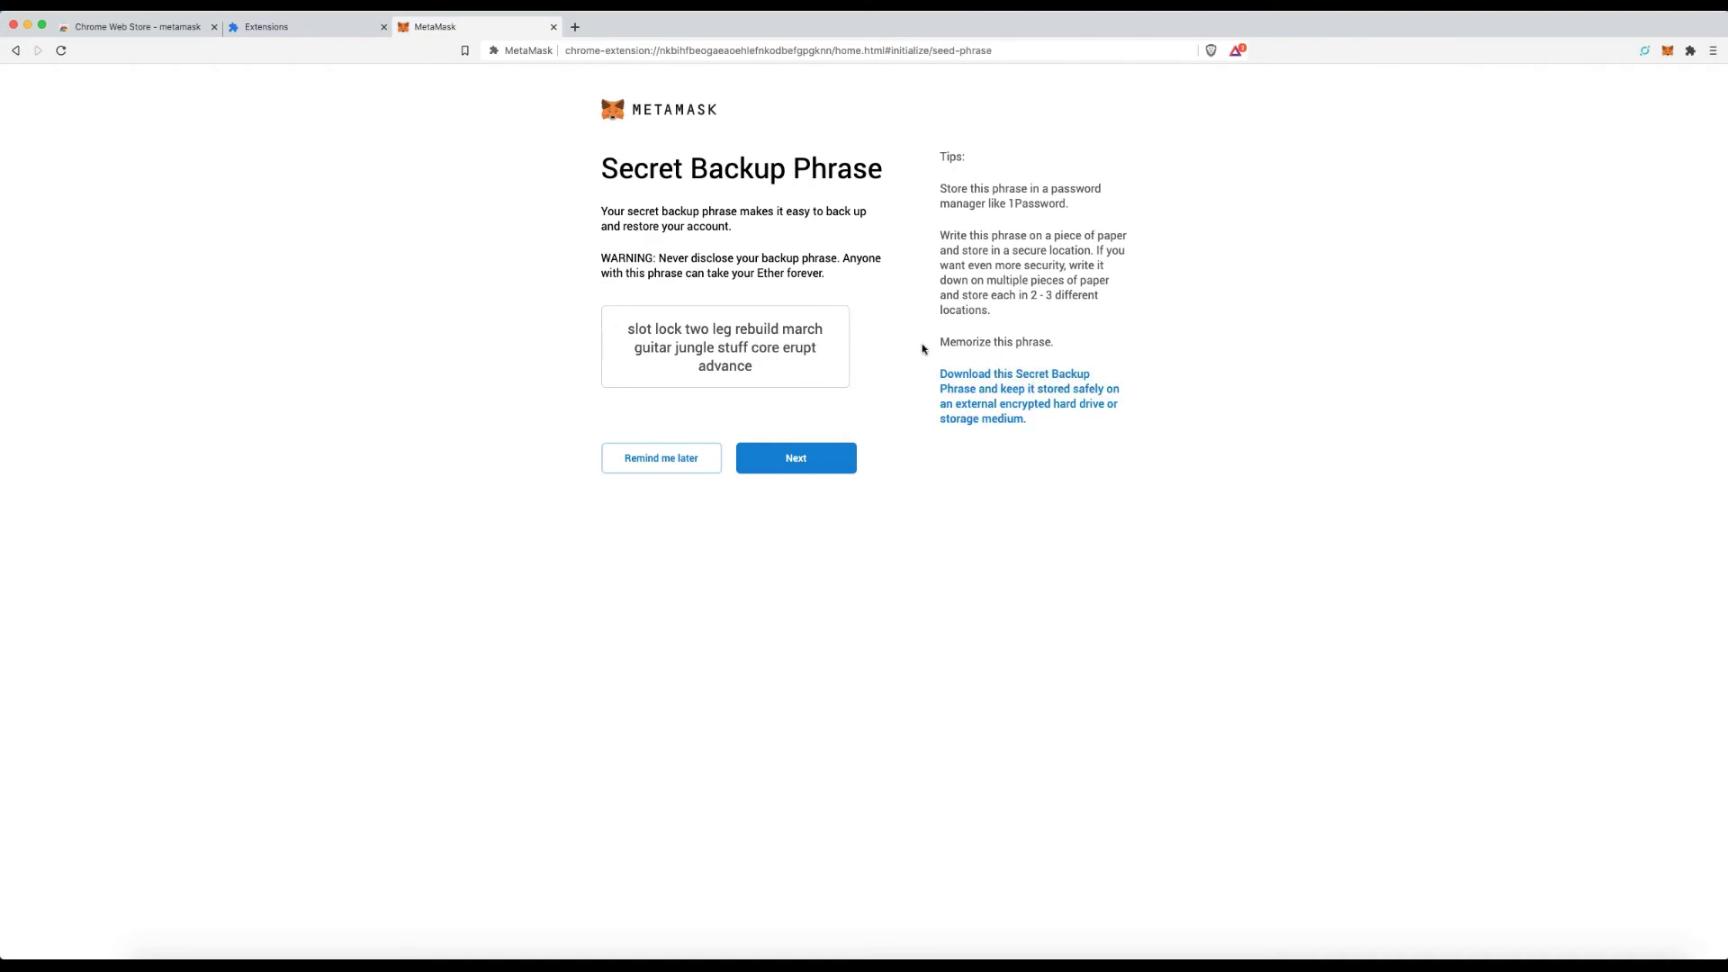
{"action": "left_click", "coordinate": [827, 465]}
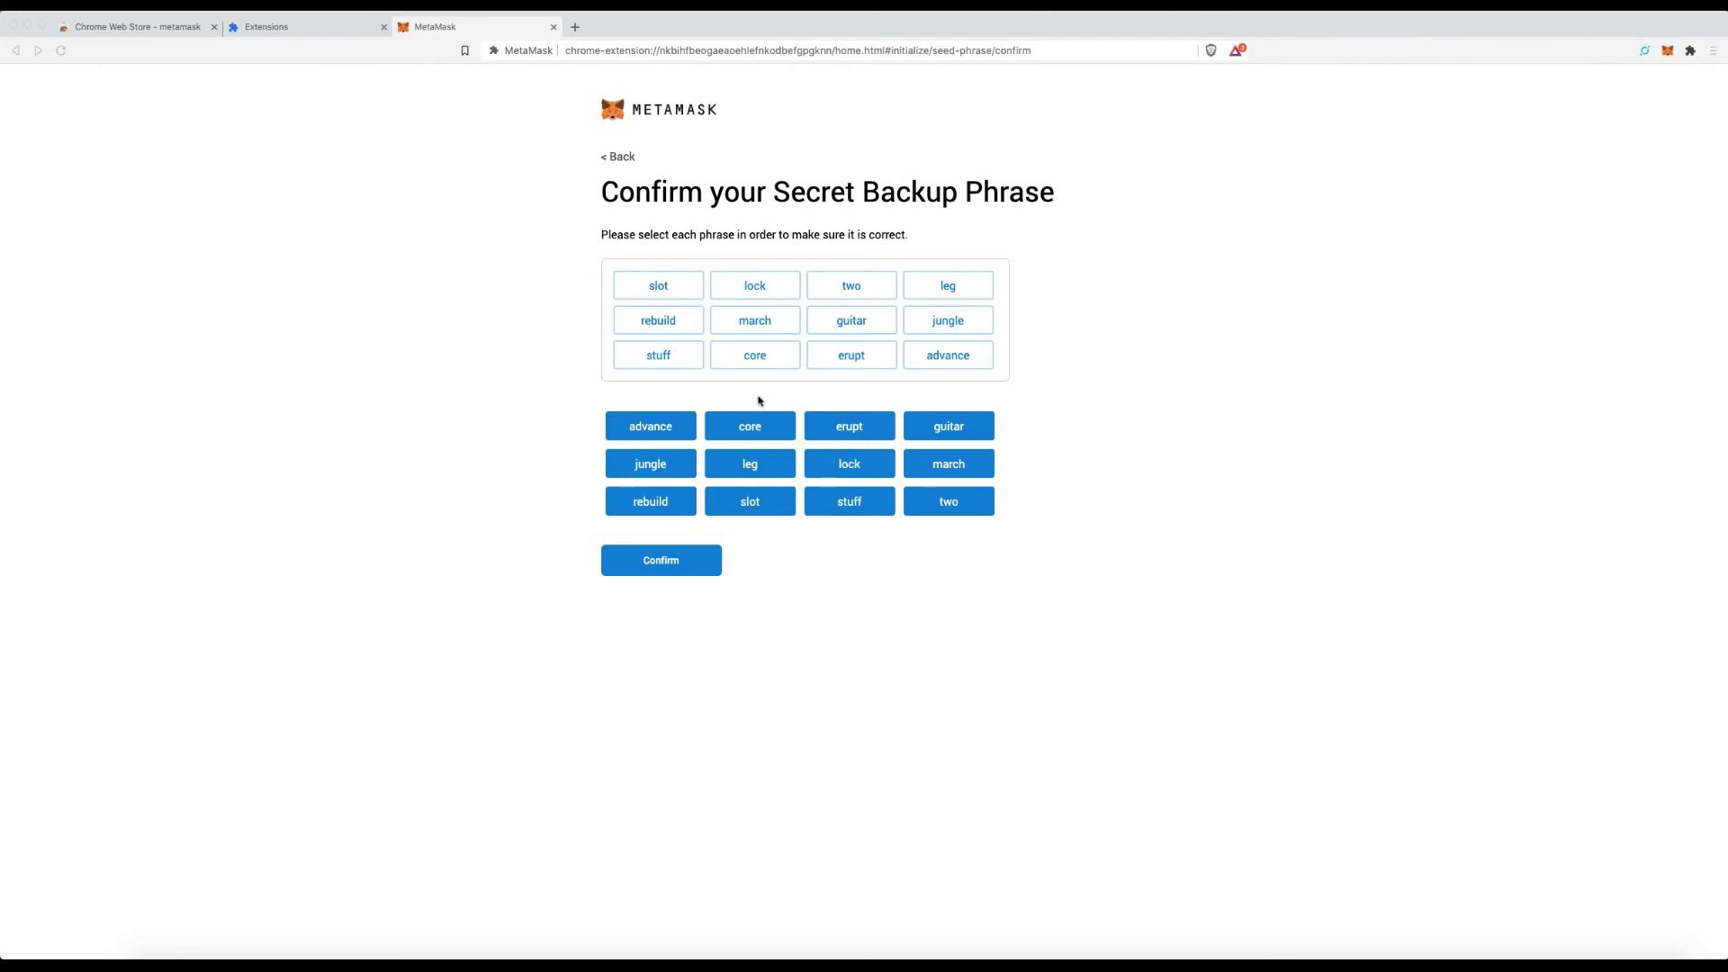
{"action": "left_click", "coordinate": [677, 565]}
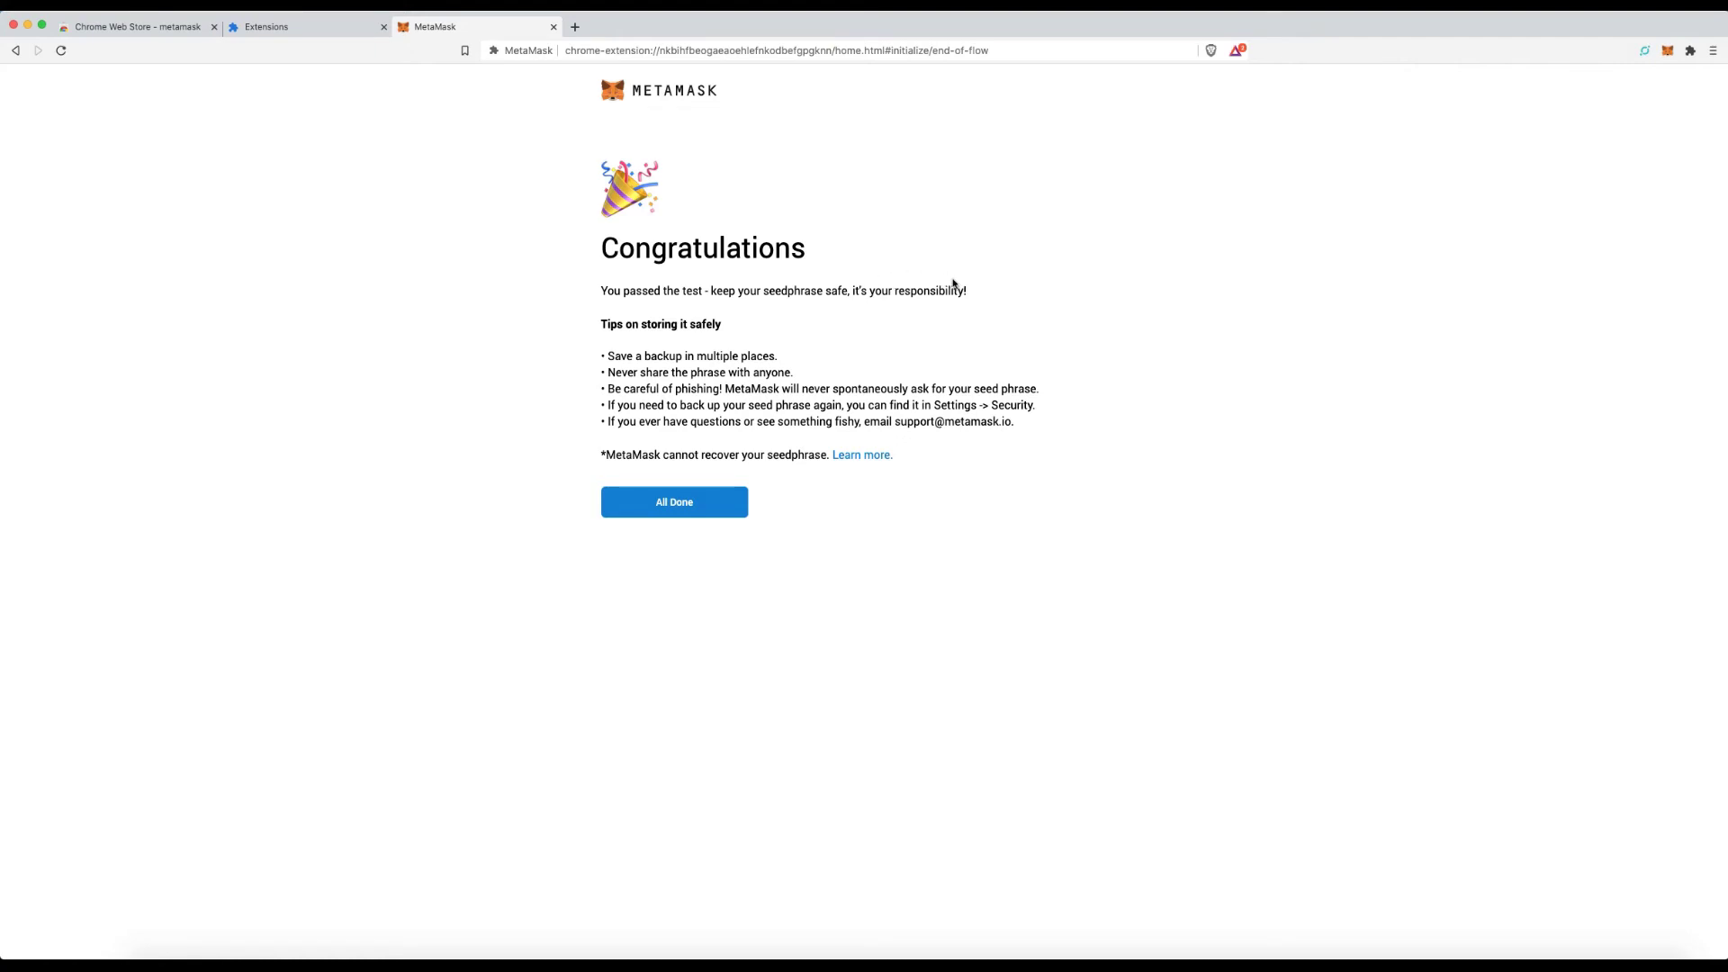
{"action": "left_click", "coordinate": [671, 512]}
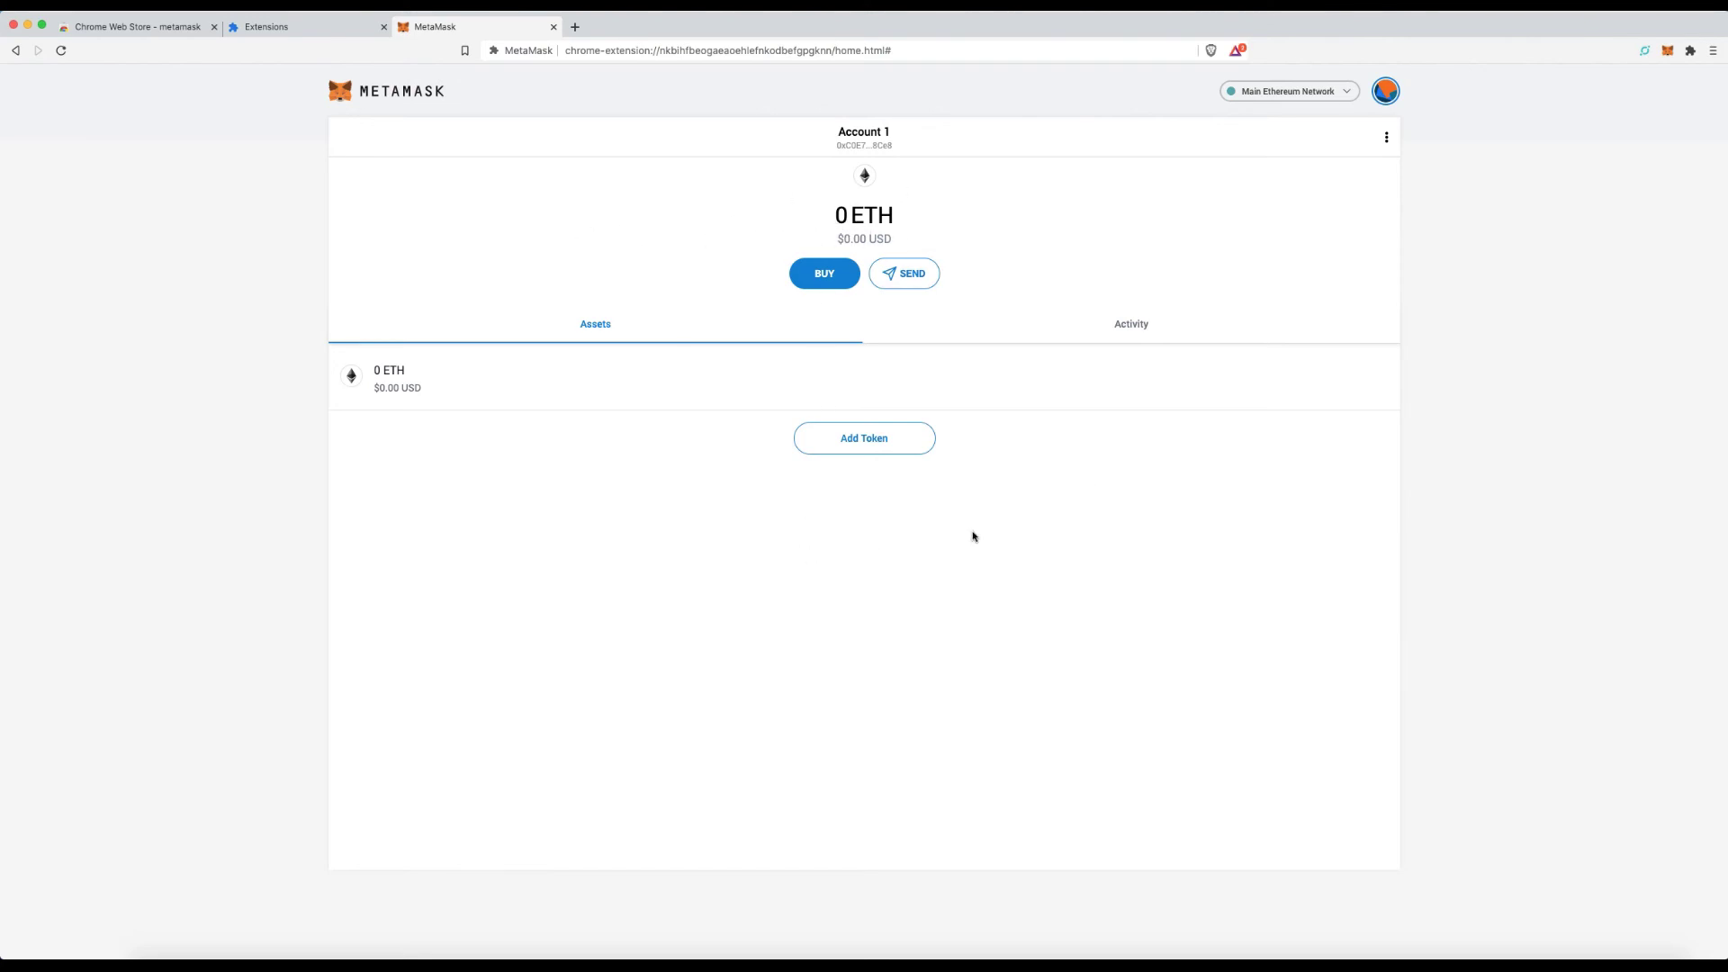
Step: Copy the address of Account 1 to the clipboard and look at the account options
{"action": "left_click", "coordinate": [874, 151]}
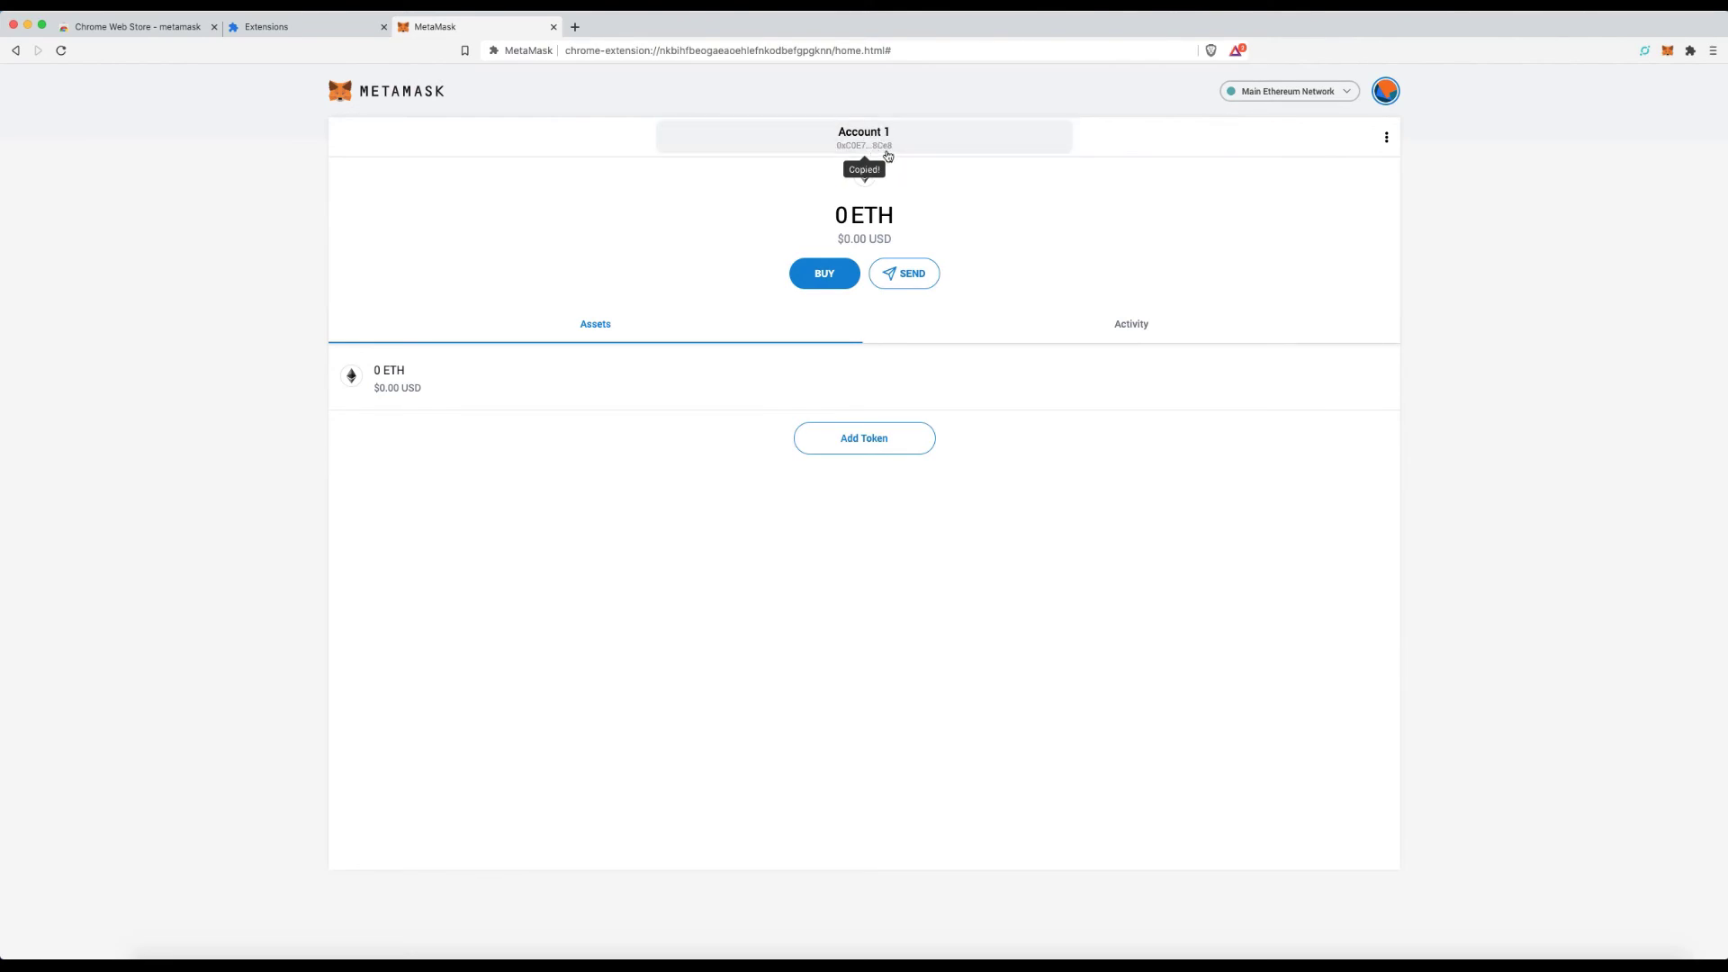
{"action": "left_click", "coordinate": [1387, 139]}
{"action": "left_click", "coordinate": [1121, 245]}
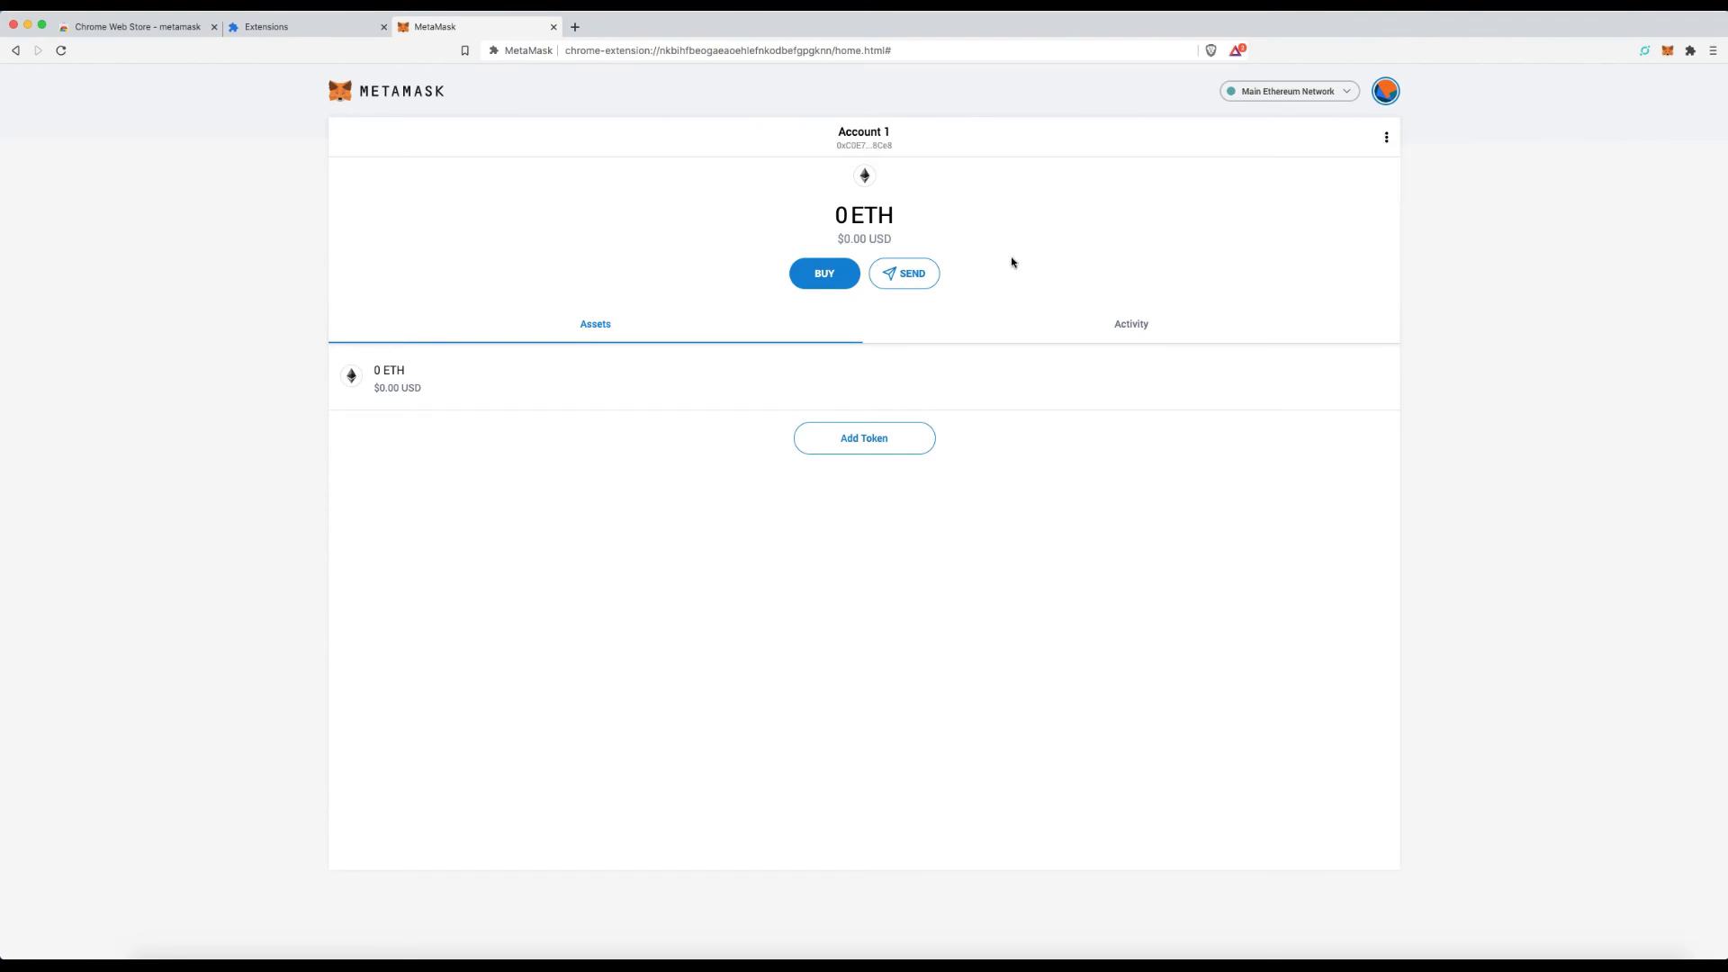
Step: Search the tokens that can be added for "i" and leave without adding one
{"action": "left_click", "coordinate": [869, 450]}
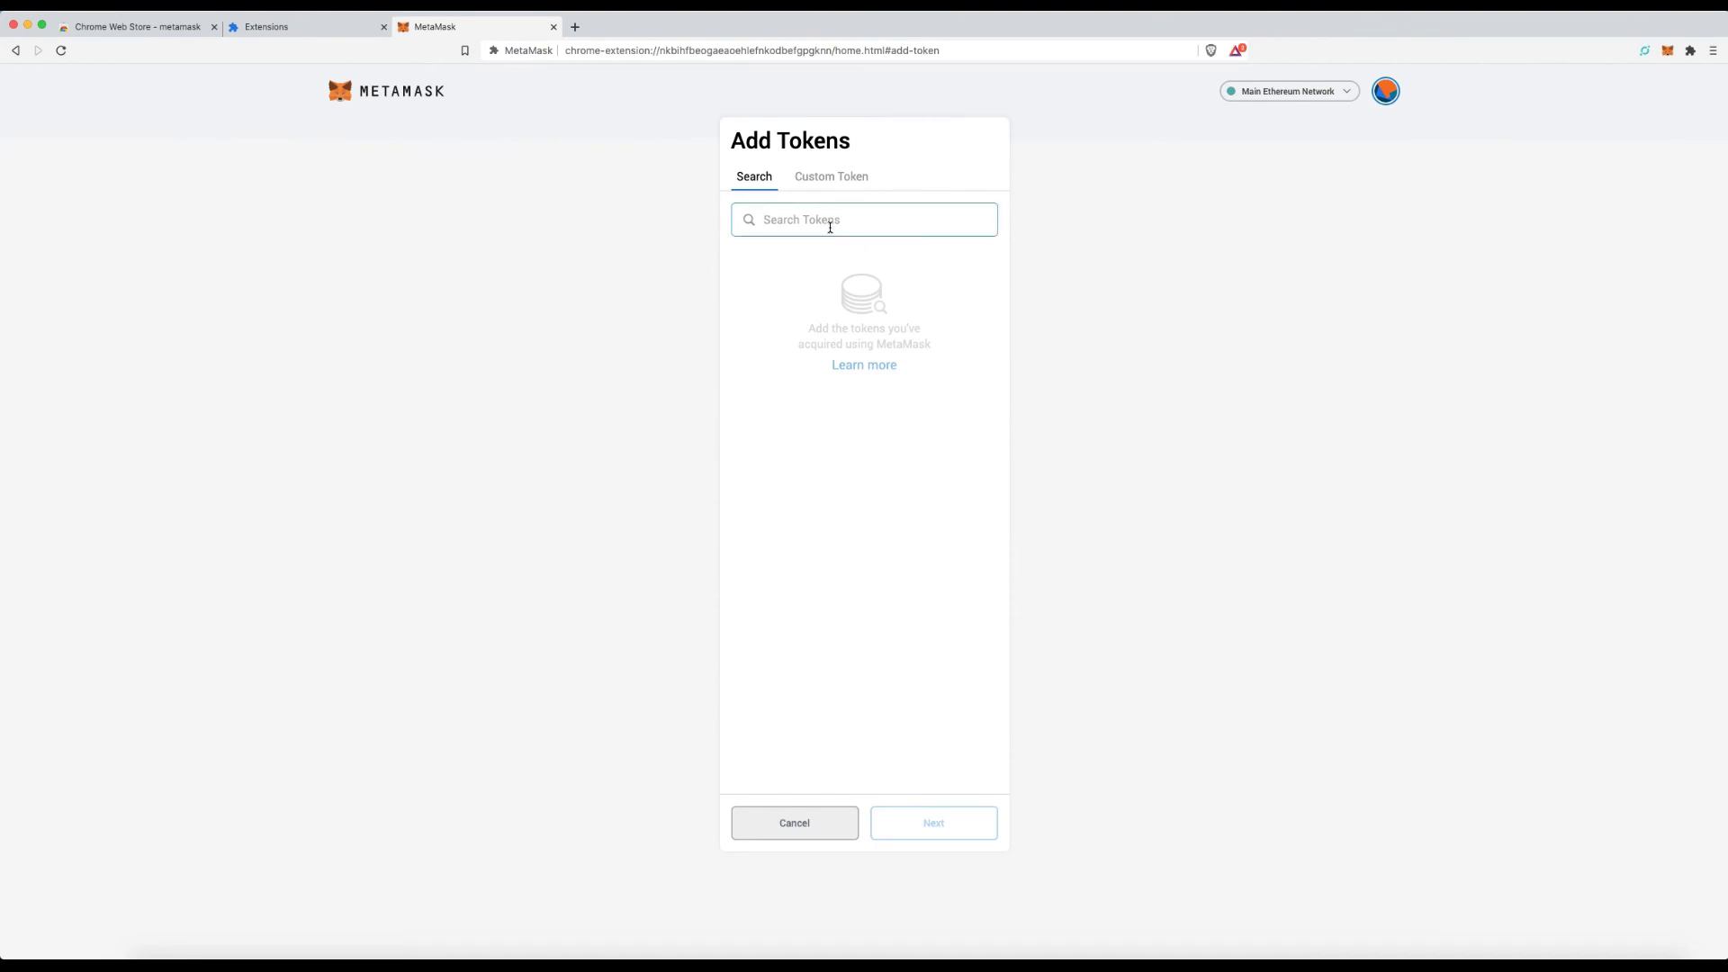
{"action": "type", "text": "i"}
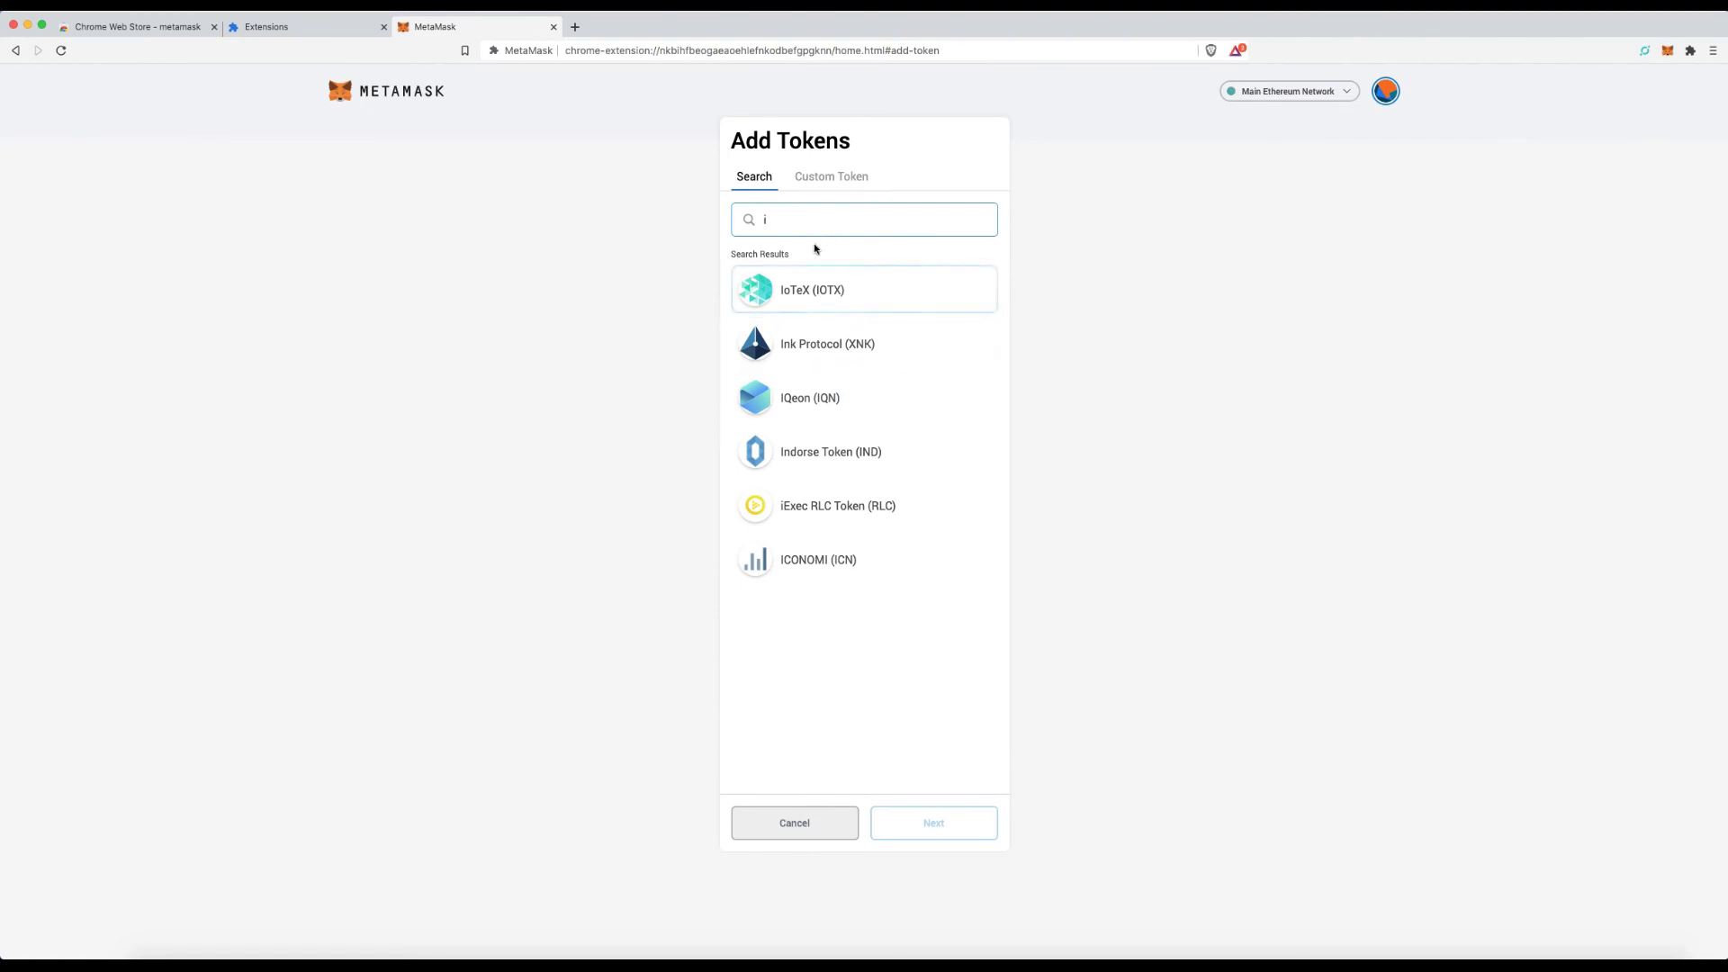
{"action": "key", "text": "BackSpace"}
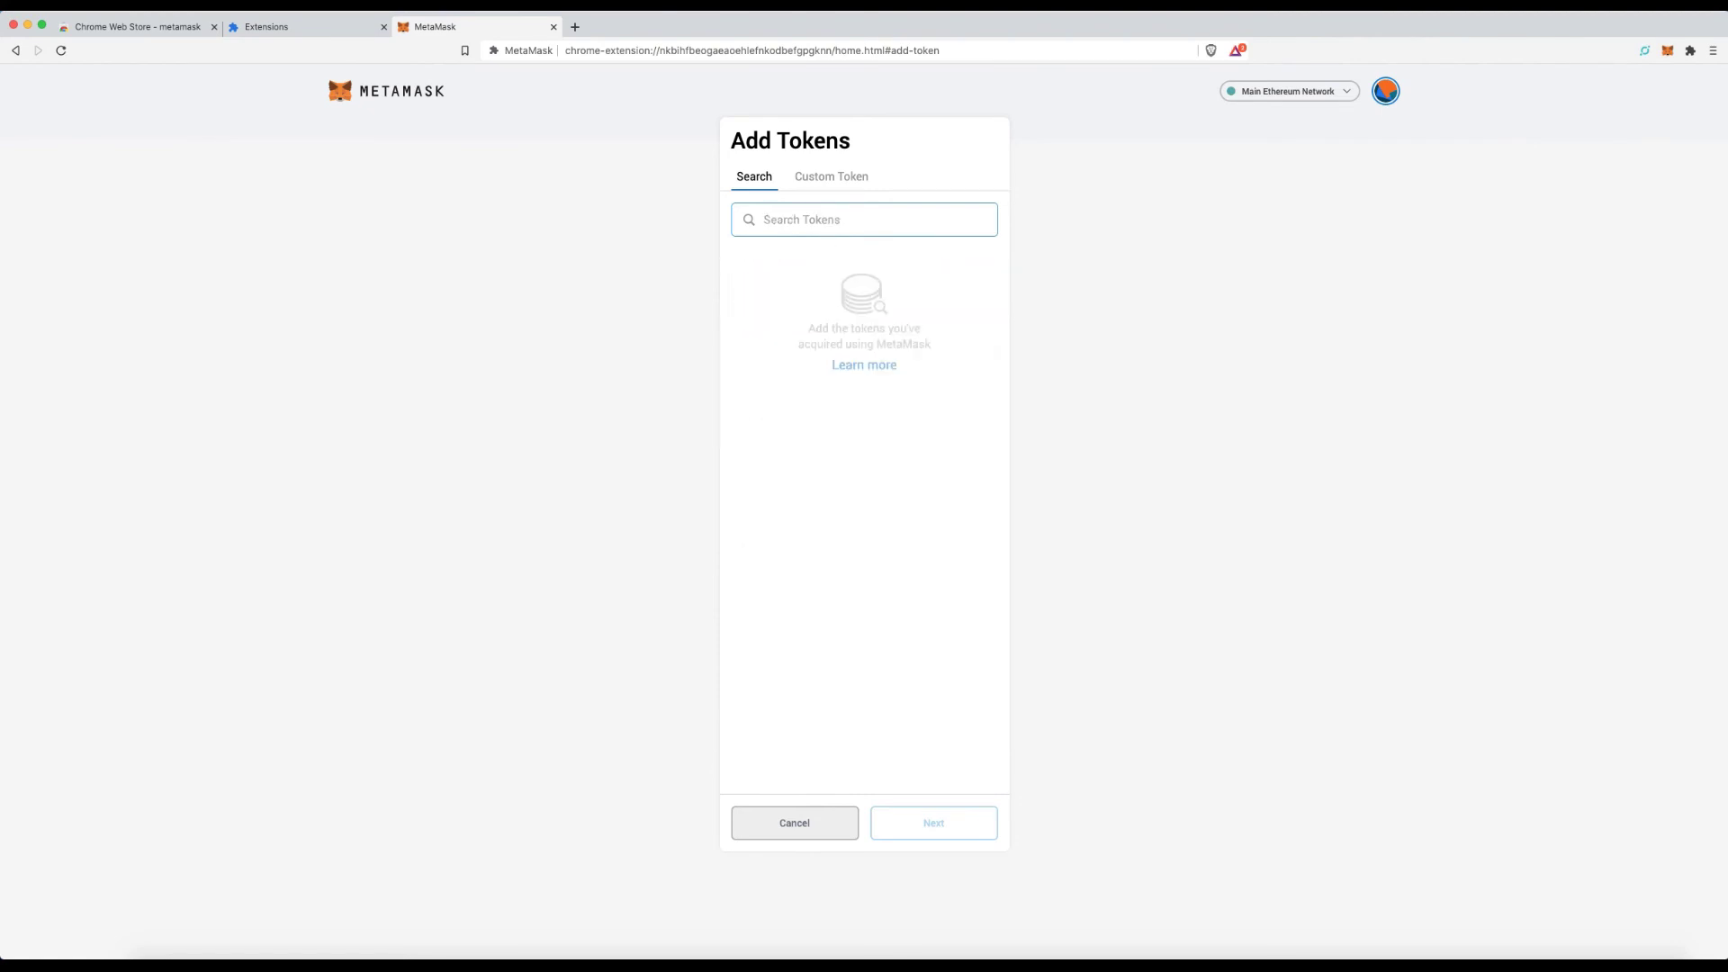
{"action": "left_click", "coordinate": [801, 834]}
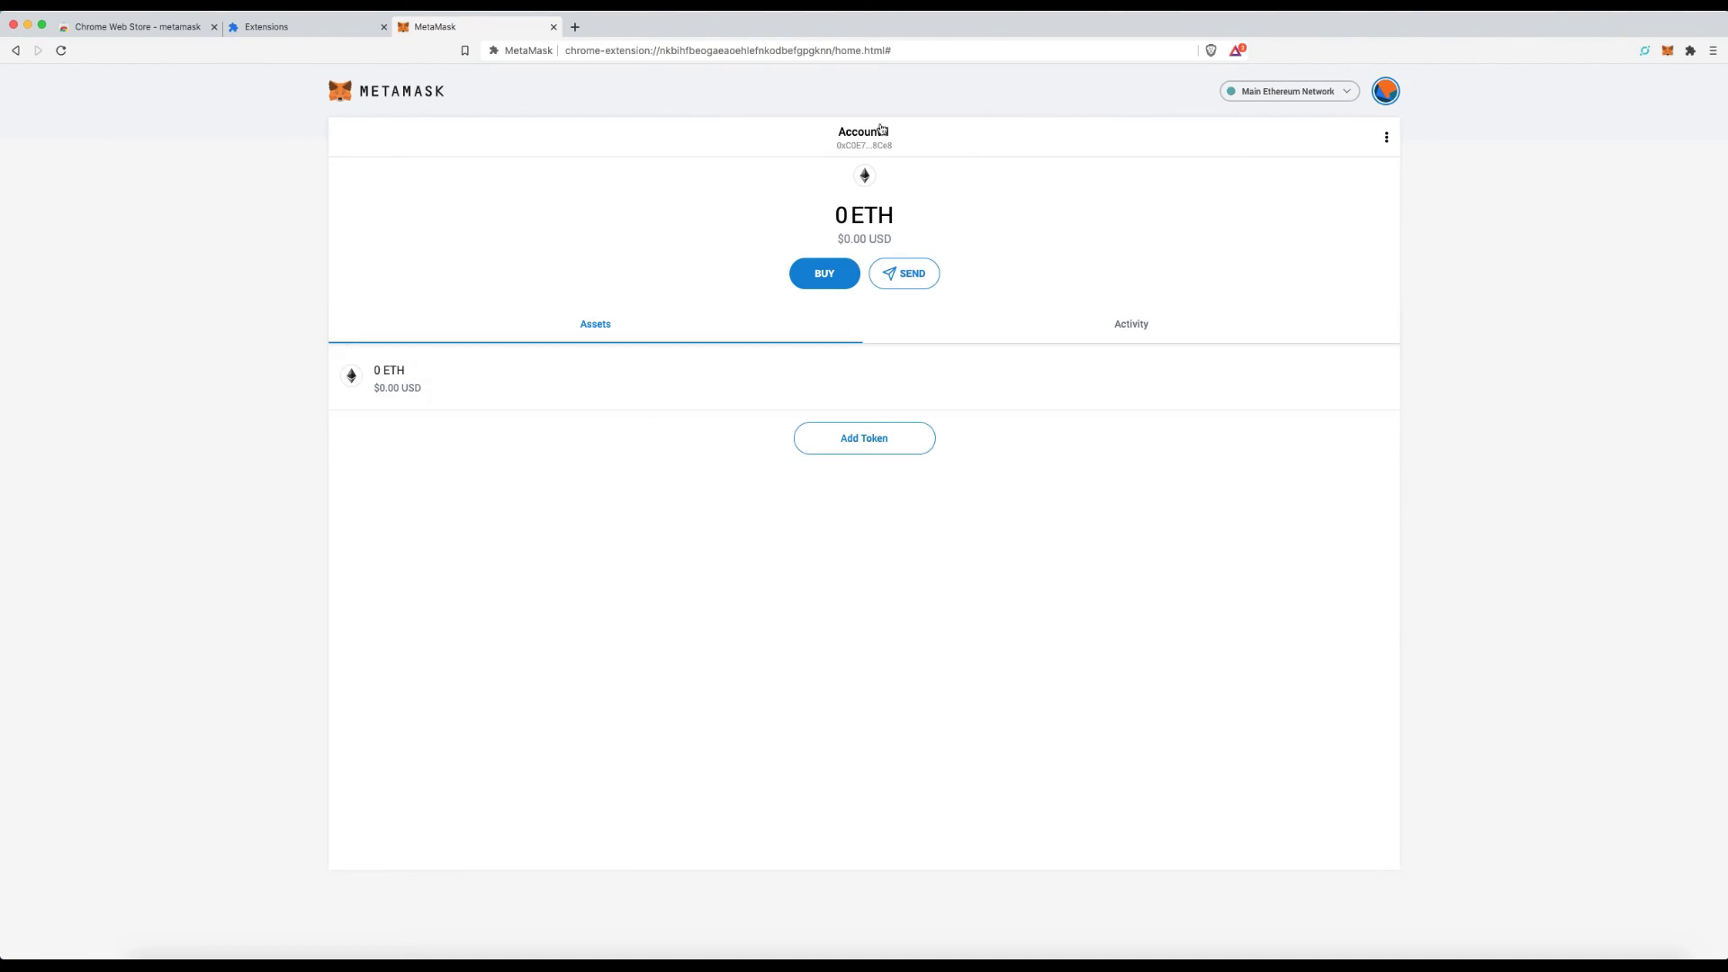
Step: Close the full-page MetaMask wallet and open the wallet as the extension's popup
{"action": "left_click", "coordinate": [554, 27]}
{"action": "left_click", "coordinate": [1669, 52]}
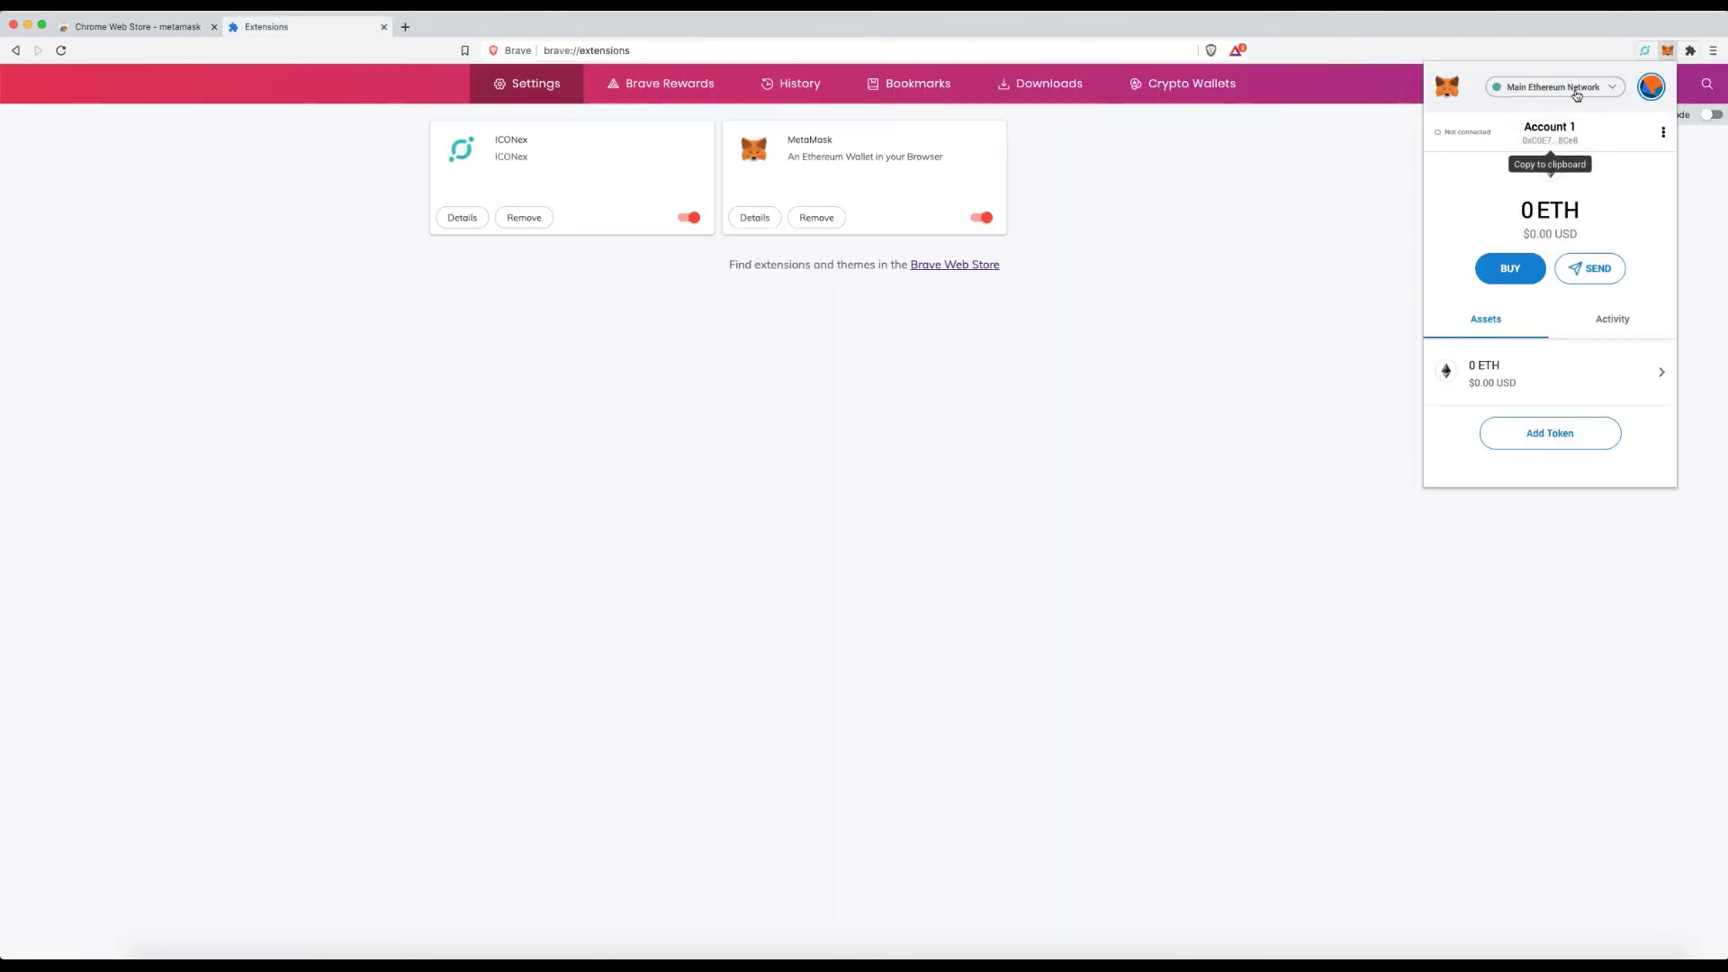